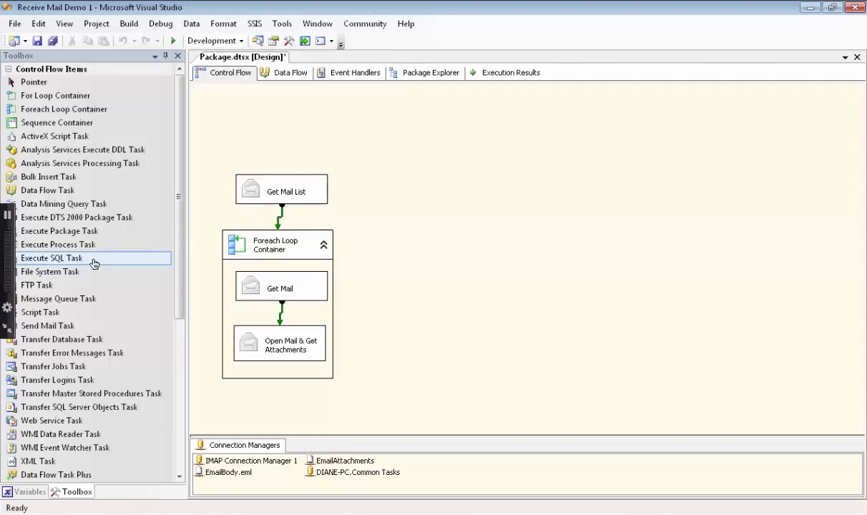
Step: Add an Execute SQL Task named 'Get Date Pkg was Last Run' above Get Mail List and widen its box
drag(94, 264, 233, 122)
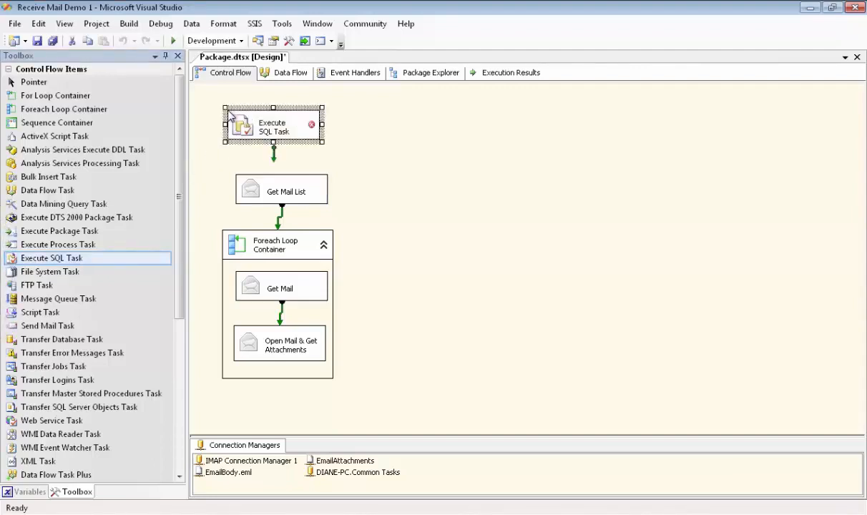
click(270, 128)
text(Get)
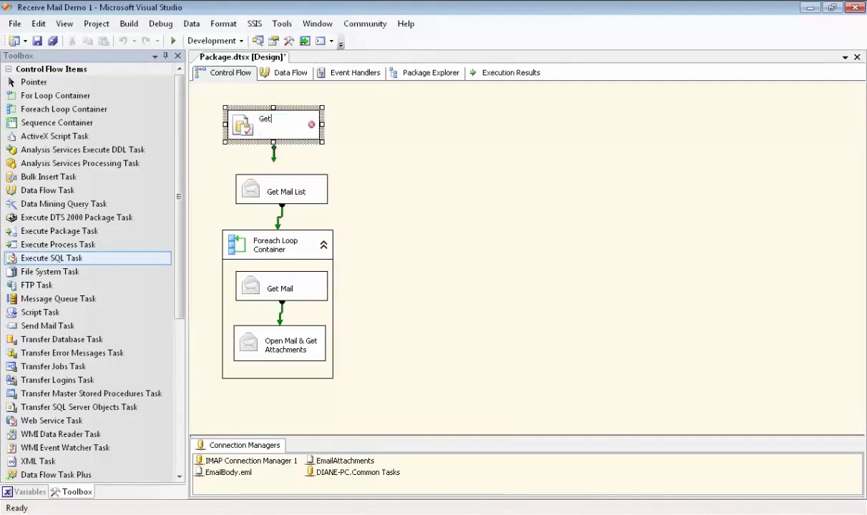
text( Date Pkgwas Last Run)
key(Return)
drag(322, 142, 331, 150)
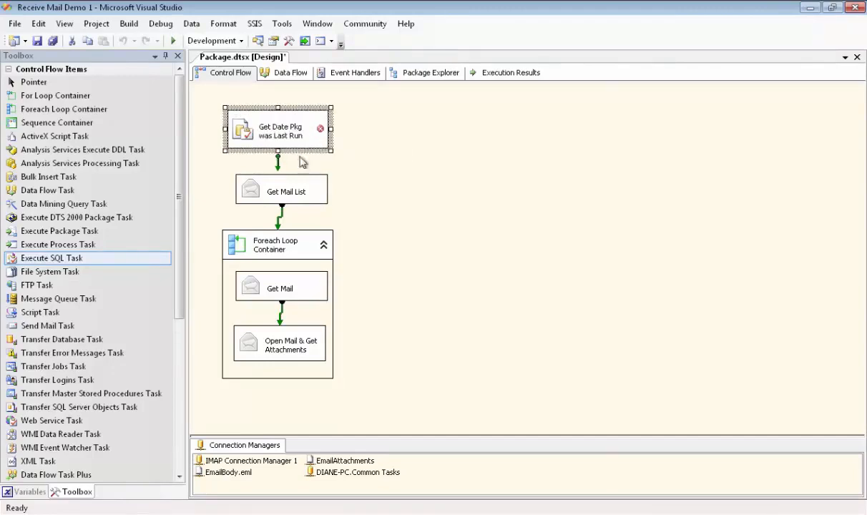
Step: Set the task's ResultSet to Single row and its Connection to Common Tasks
double_click(272, 131)
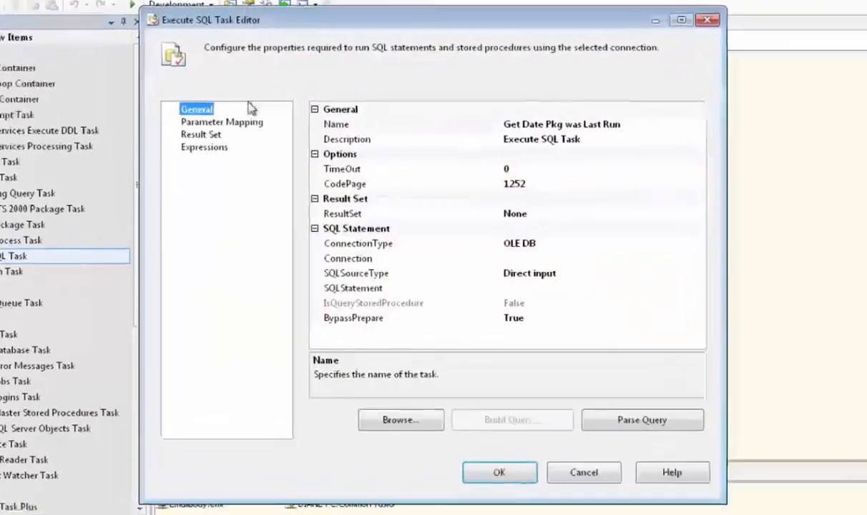
click(533, 212)
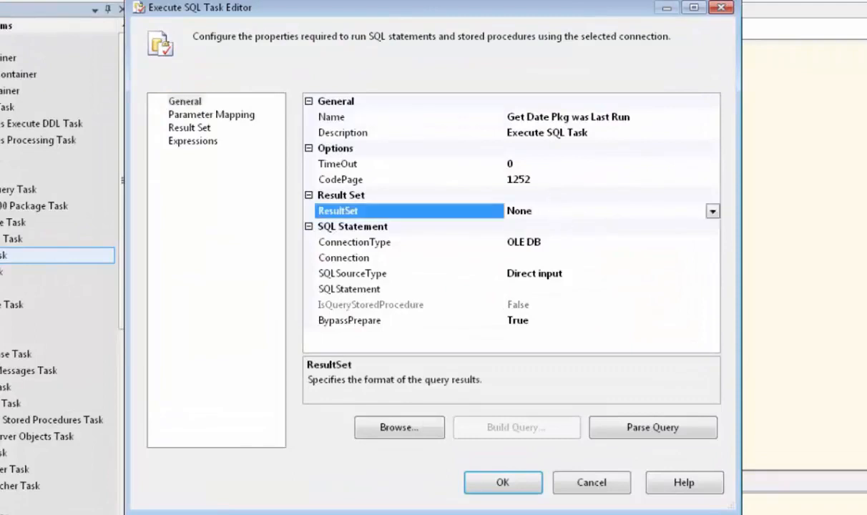
click(713, 211)
click(550, 244)
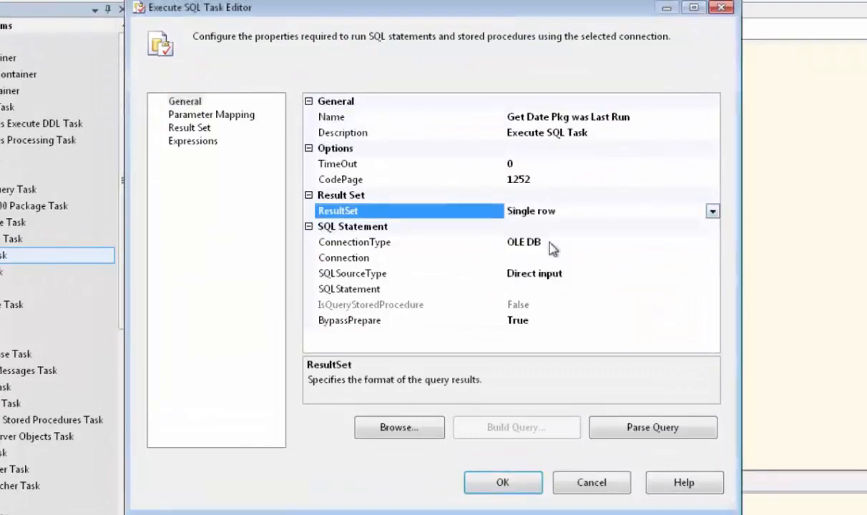
click(552, 259)
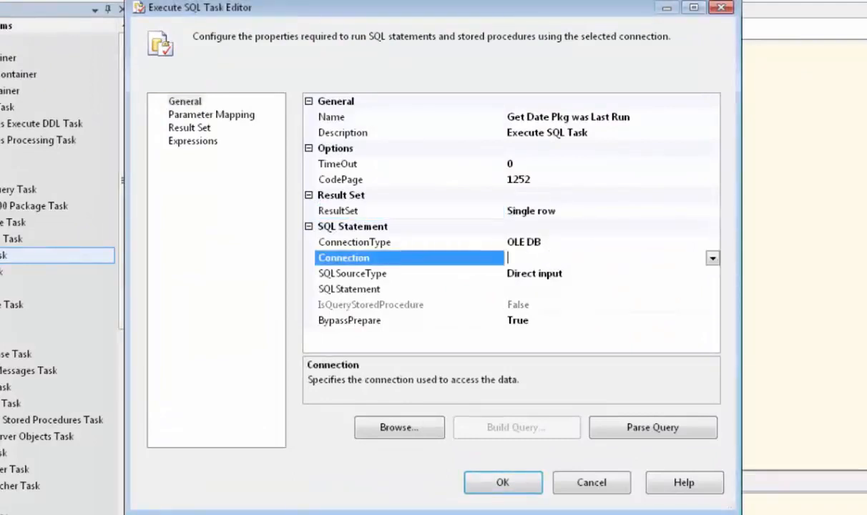
click(713, 259)
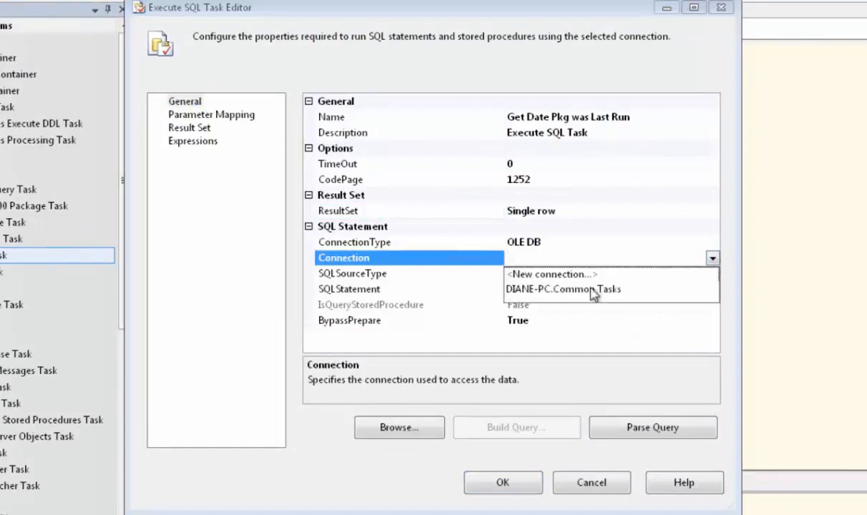
click(562, 289)
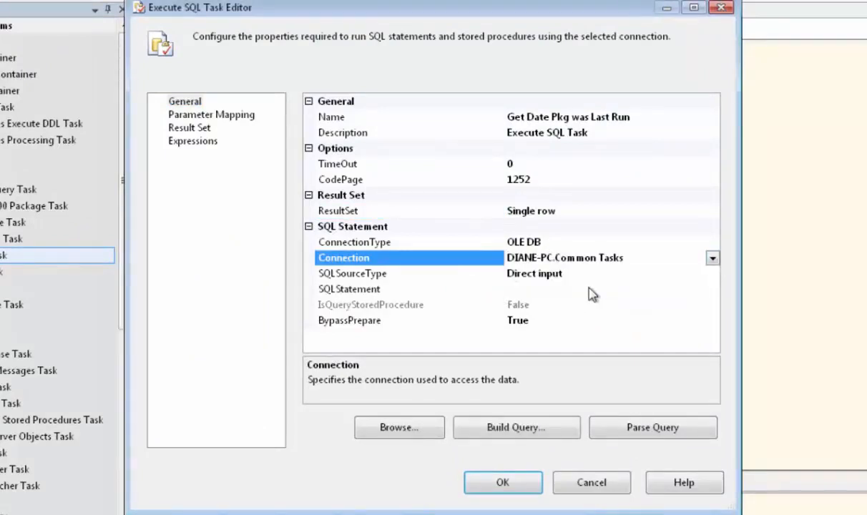
Step: Paste SELECT SavedDate FROM [dbo].[Remember Date] as the task's SQL statement
click(588, 289)
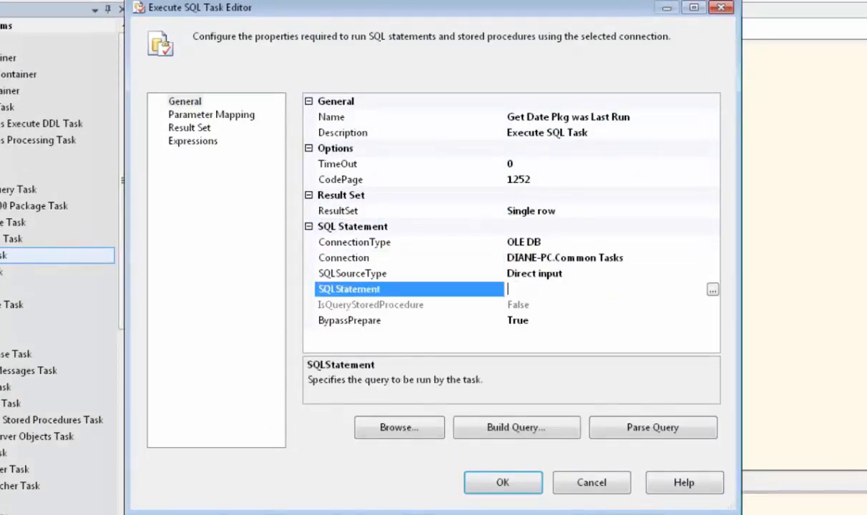
click(713, 289)
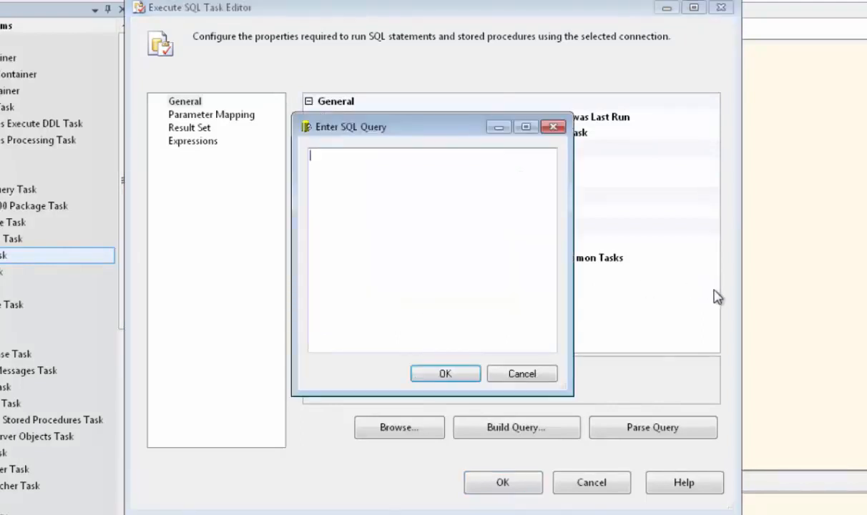
text(SELECT SavedDate FROM [dbo].[Remember Date])
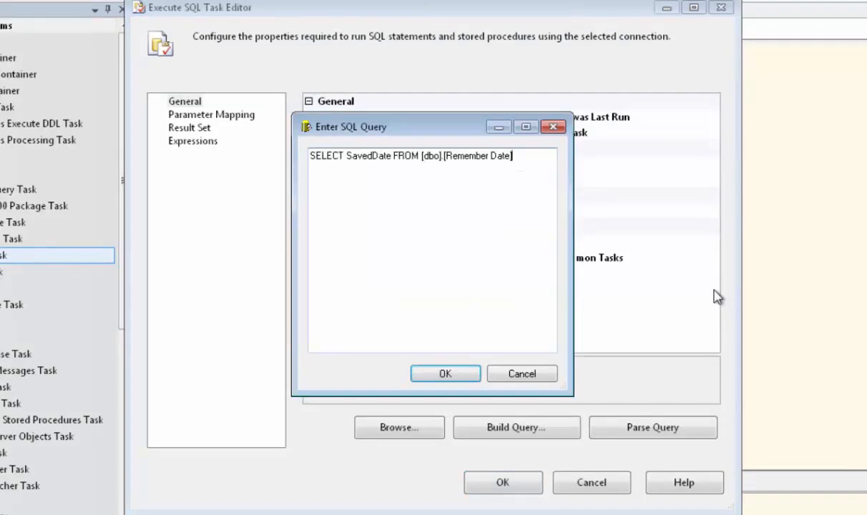
click(473, 374)
Step: Add a result set row named SavedDate and choose to create a new variable for it
click(183, 130)
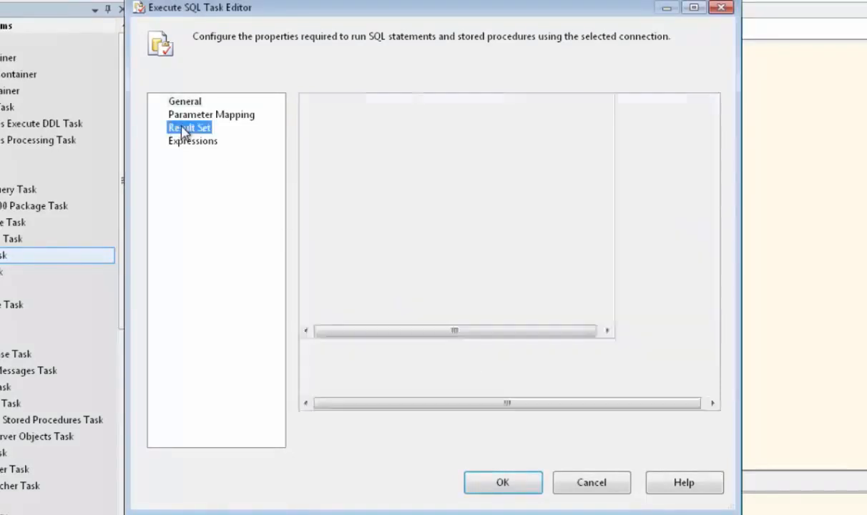
click(321, 124)
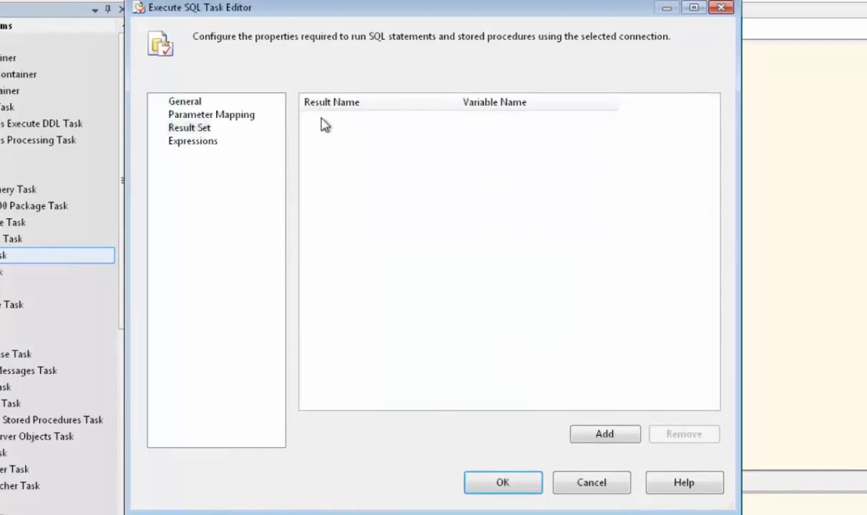
click(617, 434)
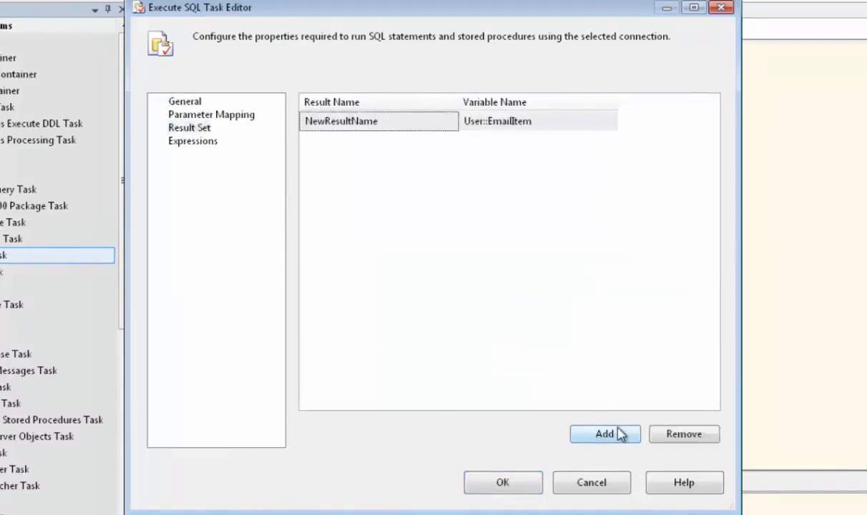
click(377, 125)
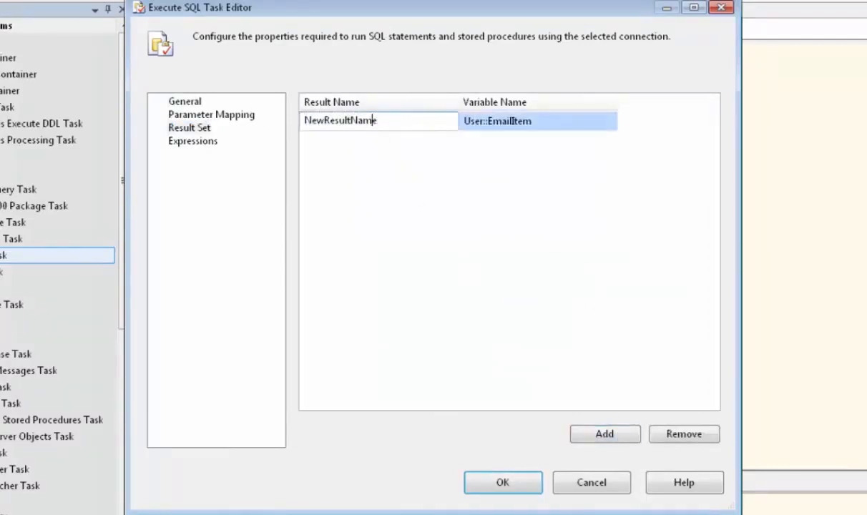
drag(379, 121, 303, 121)
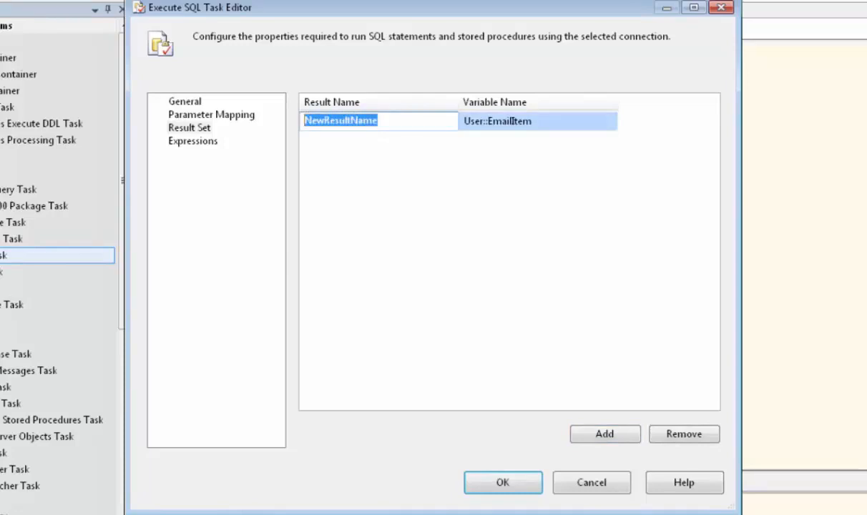
text(Sav)
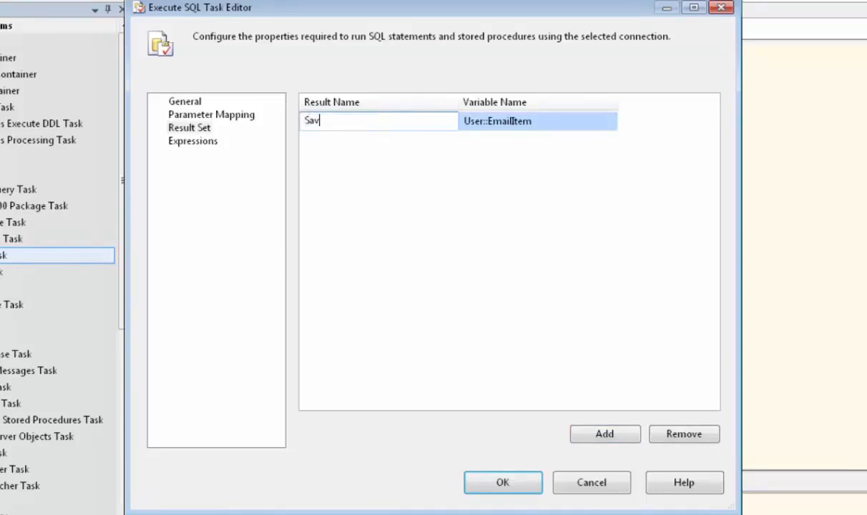
text(edDate)
key(Tab)
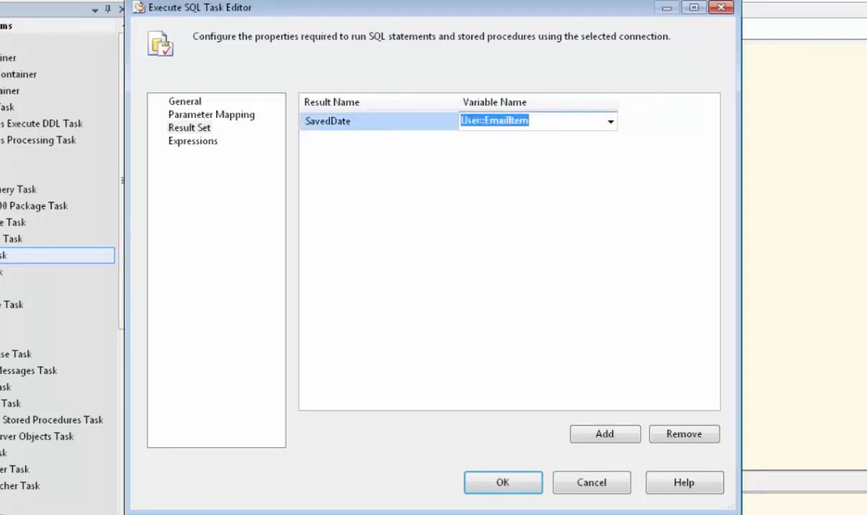
click(611, 123)
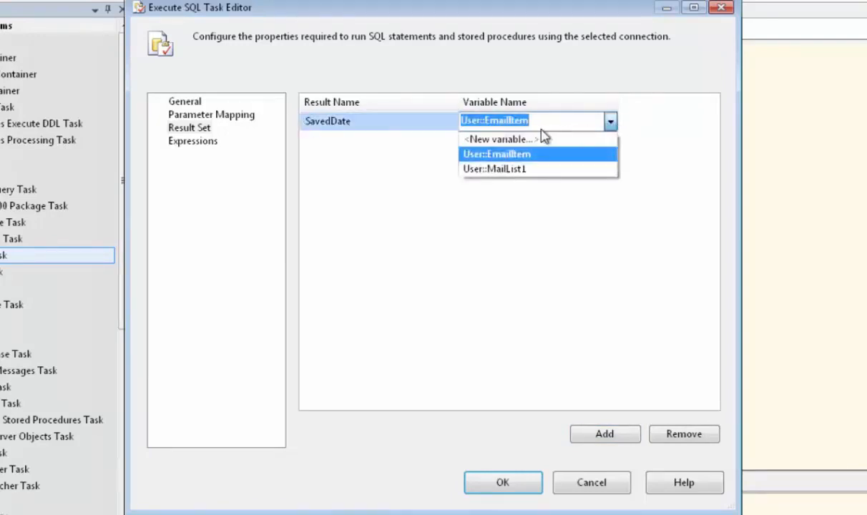
click(523, 140)
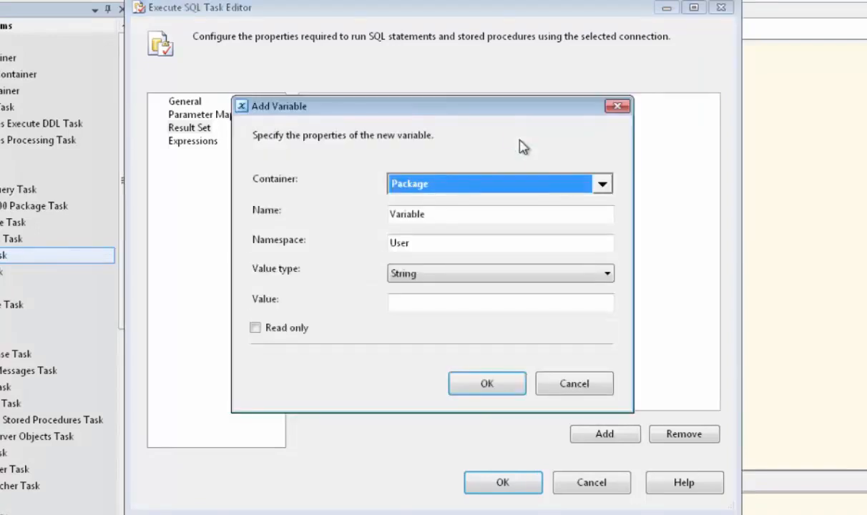
Step: Create String variable DateLastRun with value 10-Jun-2013 and map SavedDate to it
double_click(412, 213)
text(Dat)
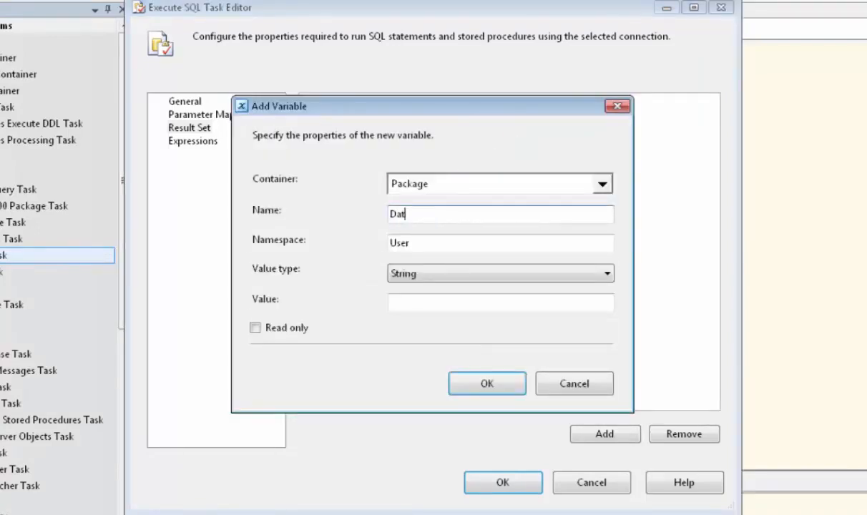
text(eLastRun)
click(608, 277)
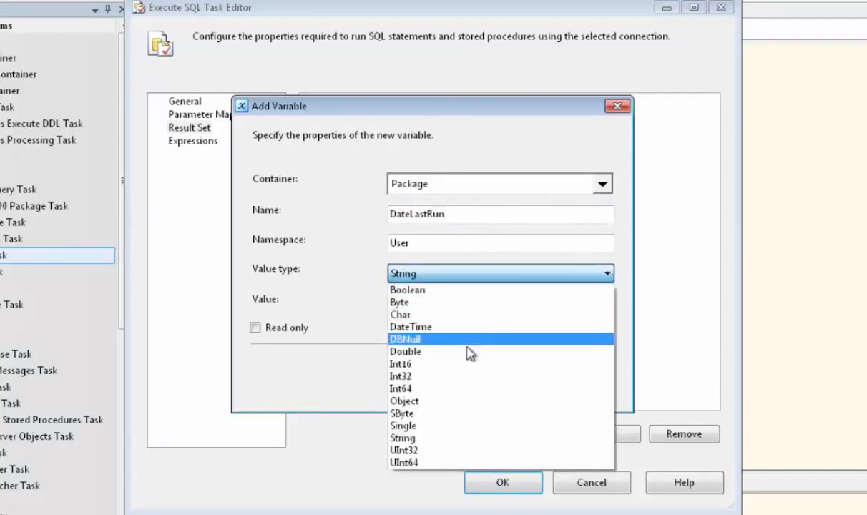
click(411, 438)
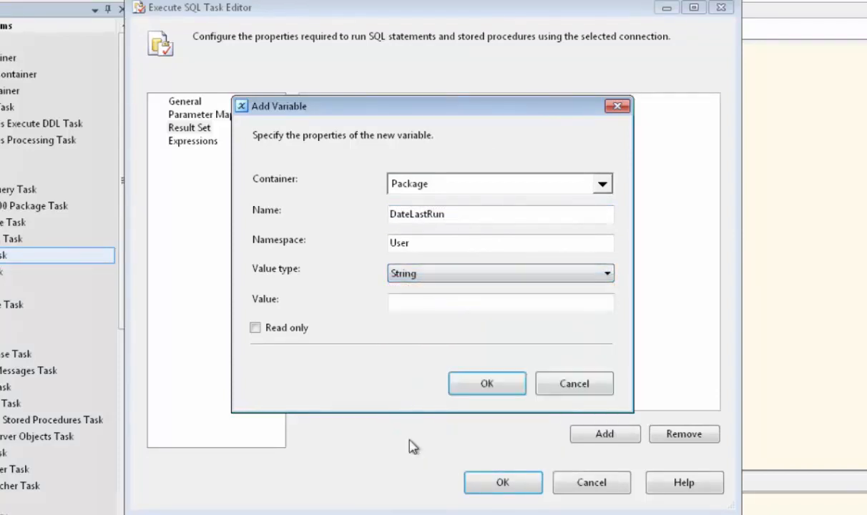
click(412, 307)
text(10-Jun-)
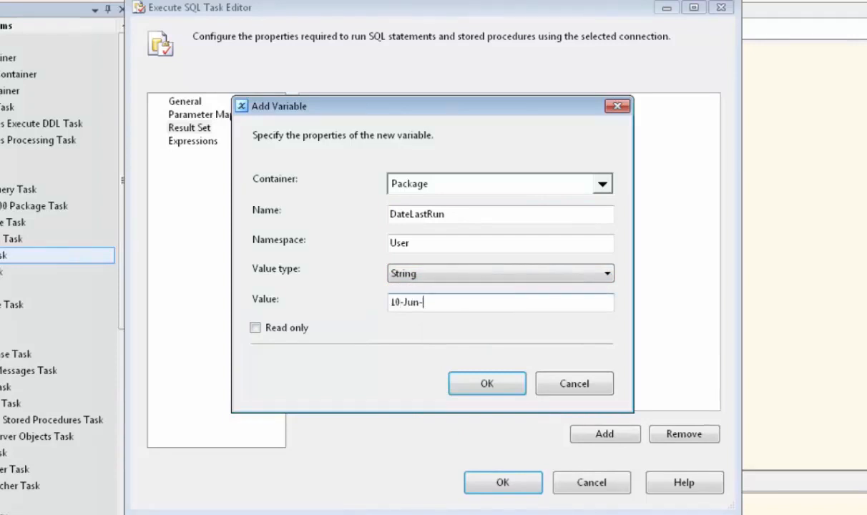
text(2013)
click(483, 383)
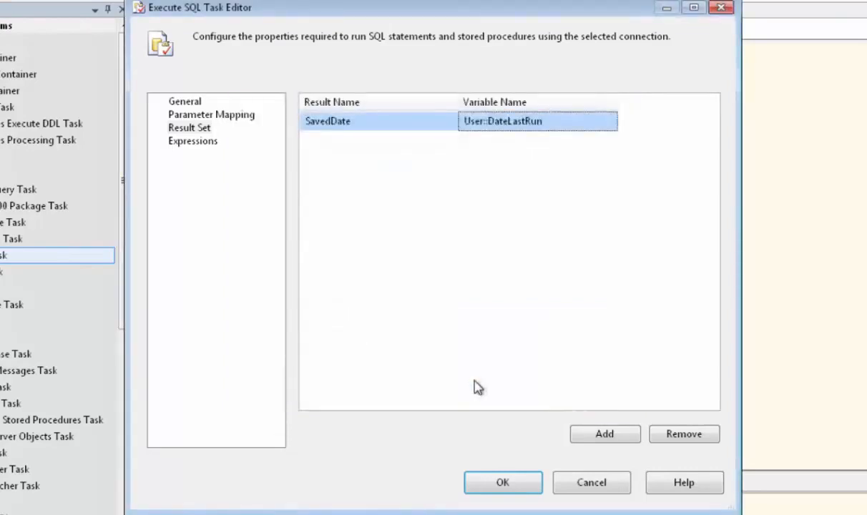
click(505, 483)
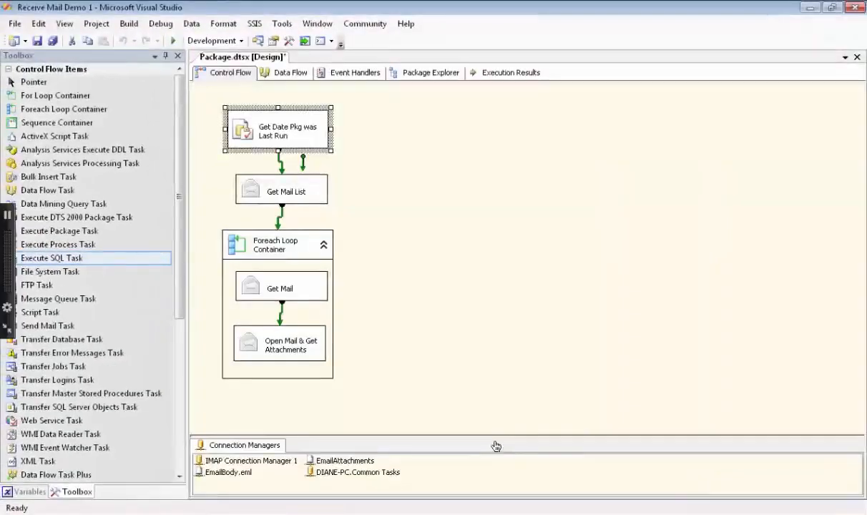
Step: Add a Filter property expression to Get Mail List and open its Expression Builder
double_click(285, 191)
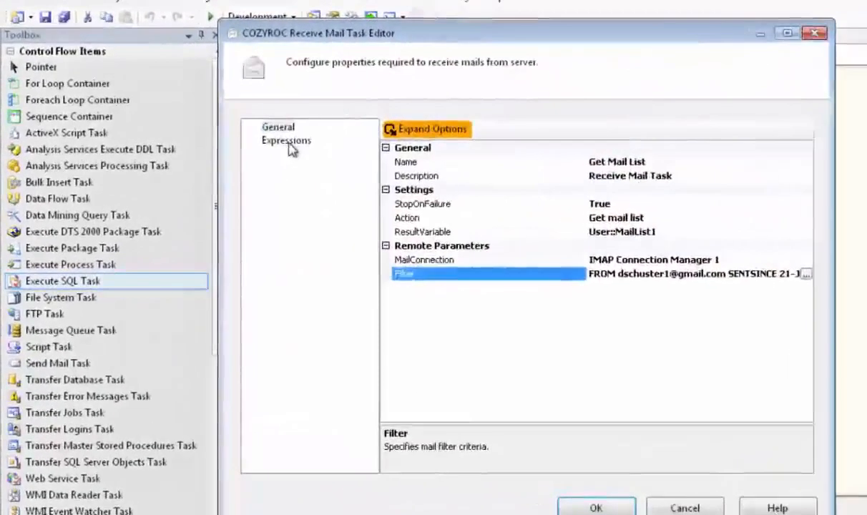
click(238, 144)
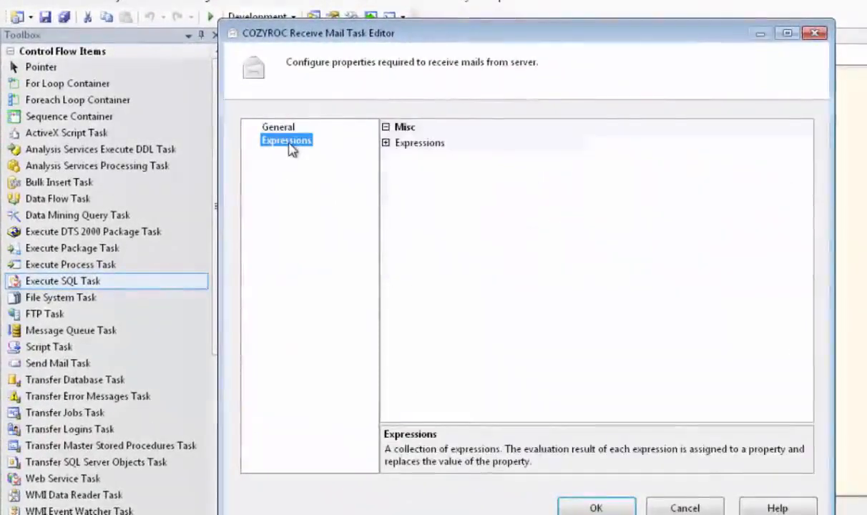
click(387, 144)
click(806, 145)
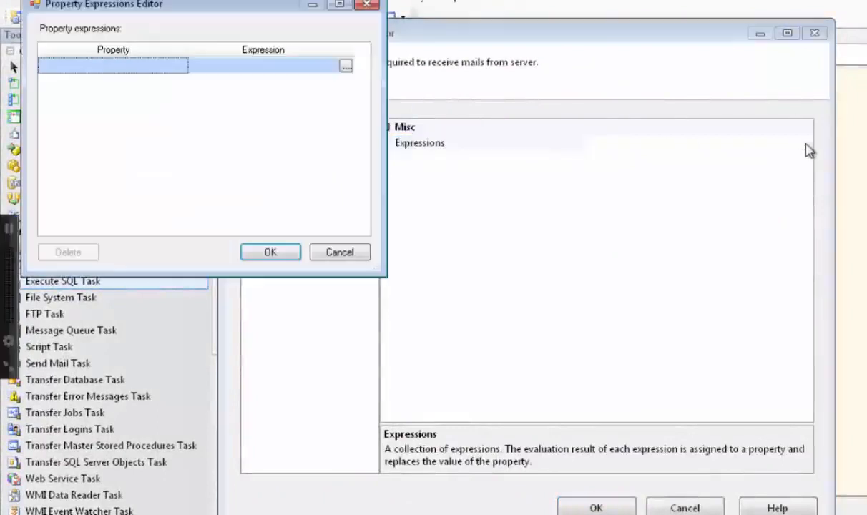
click(164, 69)
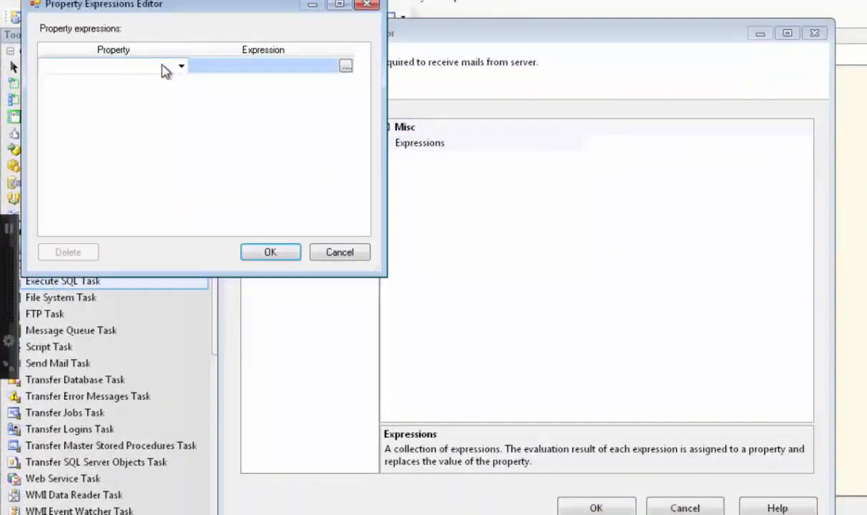
click(181, 68)
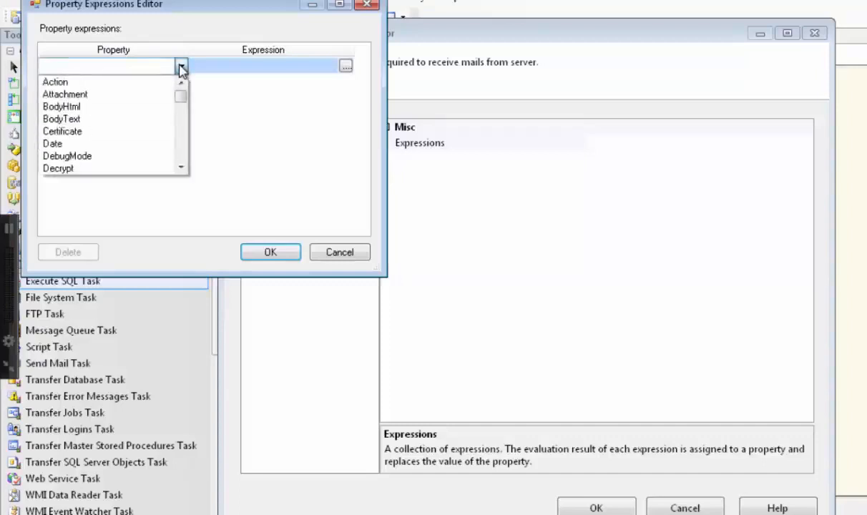
scroll(137, 134, down, 1)
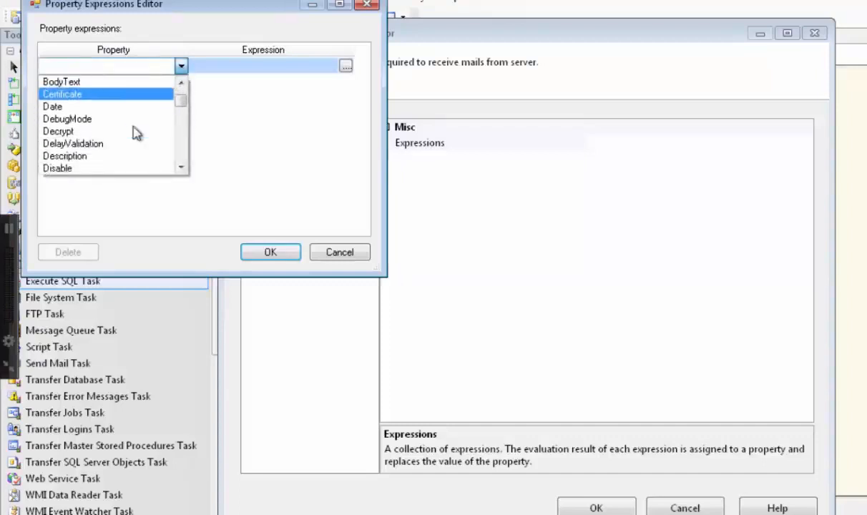
scroll(137, 134, down, 2)
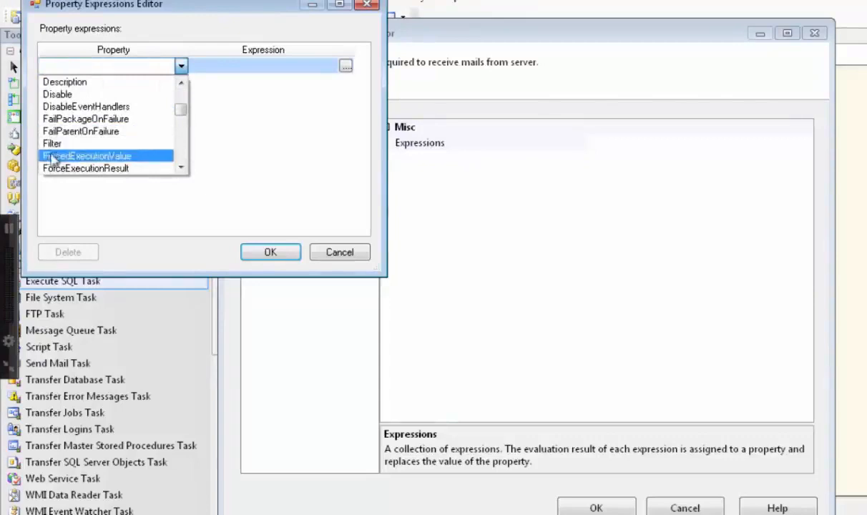
click(57, 146)
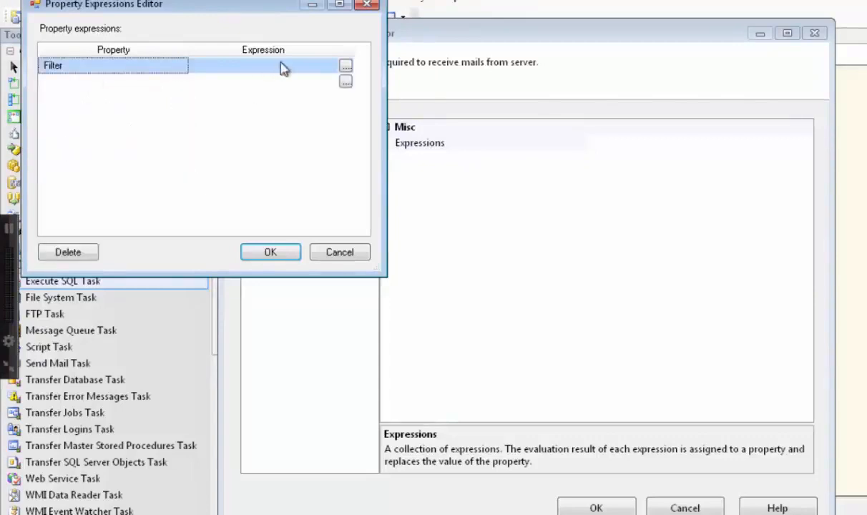
click(345, 69)
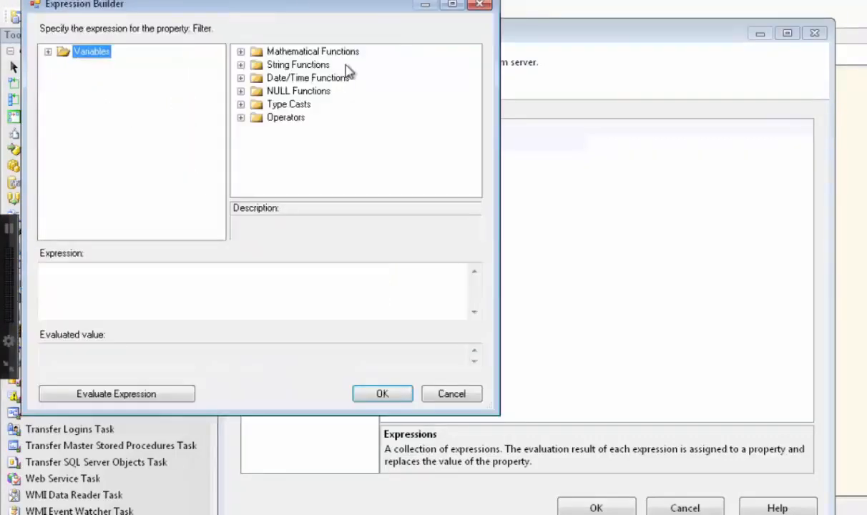
Step: Paste the sender FROM … SENTSINCE @[User::DateLastRun] filter, evaluate it to 10-Jun-2013, and confirm all dialogs
click(178, 274)
key(ctrl+v)
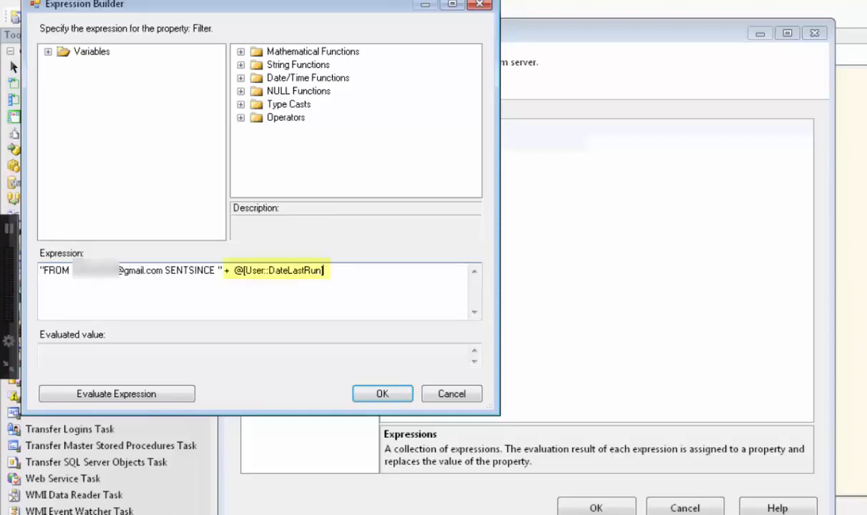
click(124, 397)
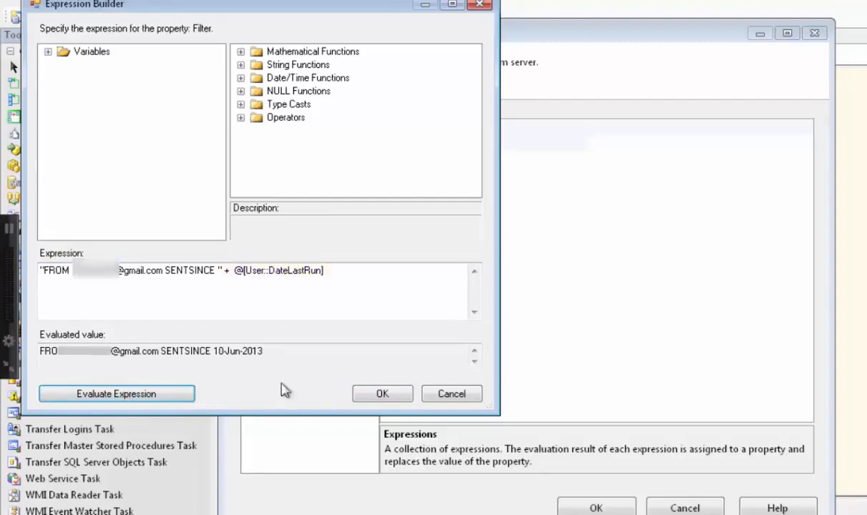
click(377, 395)
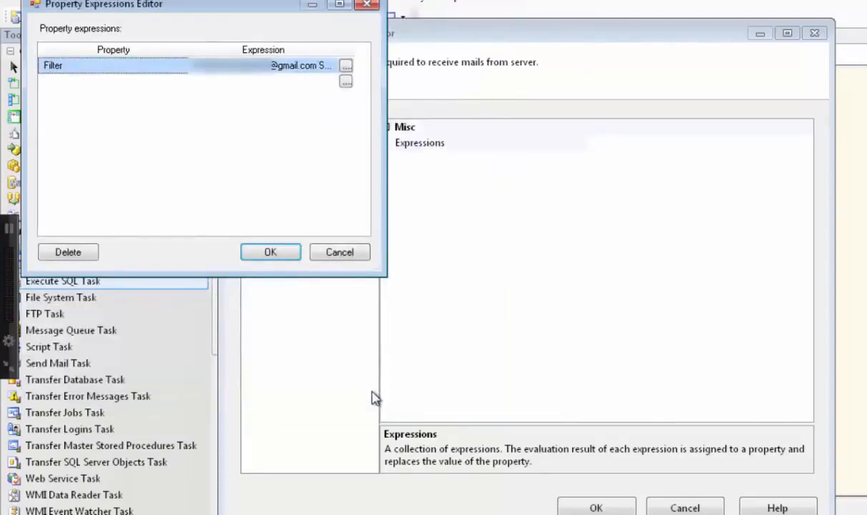
click(270, 253)
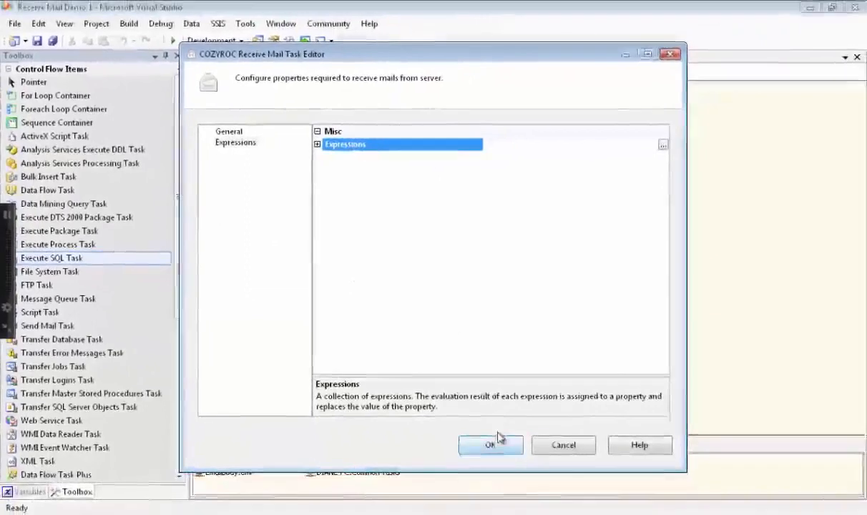
click(499, 448)
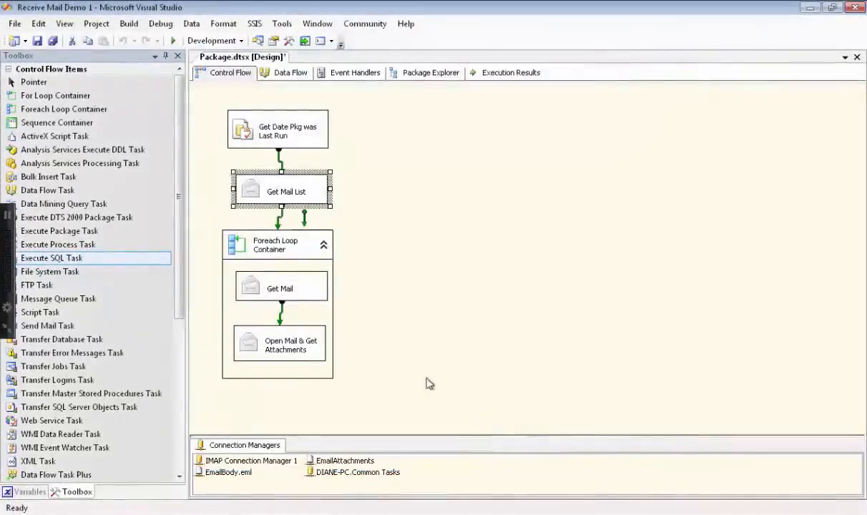
Step: Turn on Decrypt in the Open Mail & Get Attachments task's settings
double_click(292, 292)
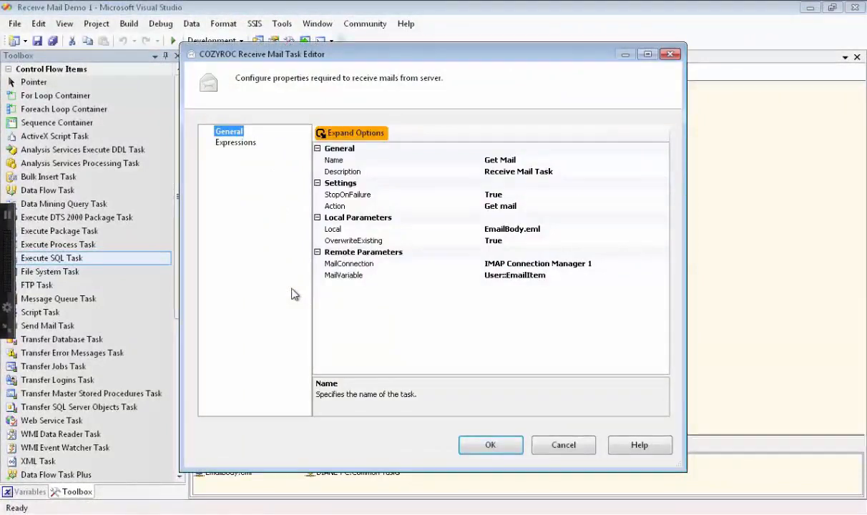
click(491, 446)
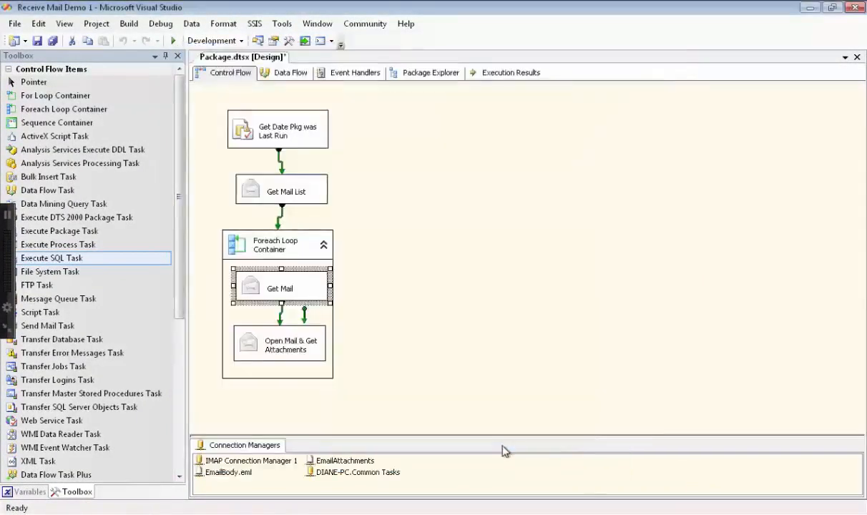
click(295, 350)
double_click(295, 350)
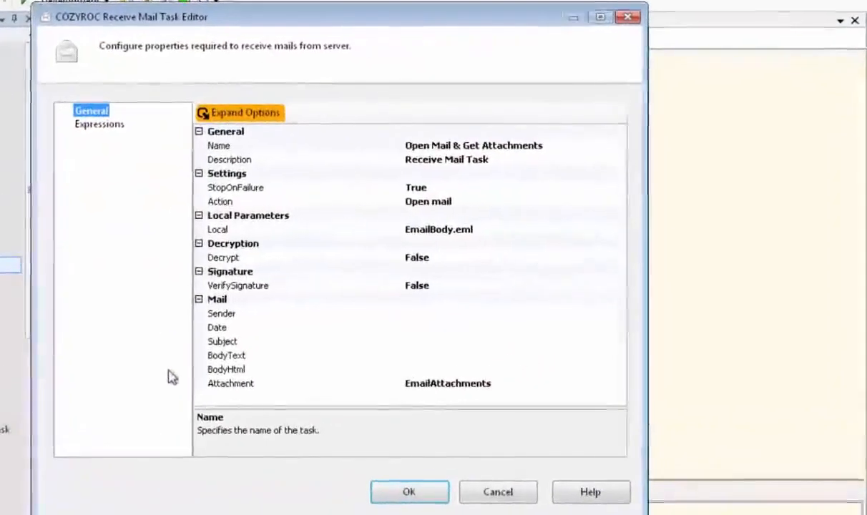
click(443, 260)
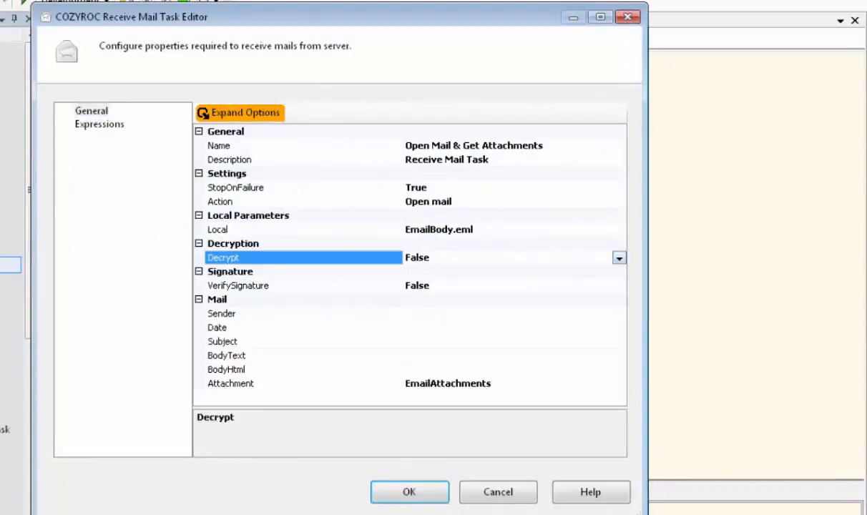
click(619, 259)
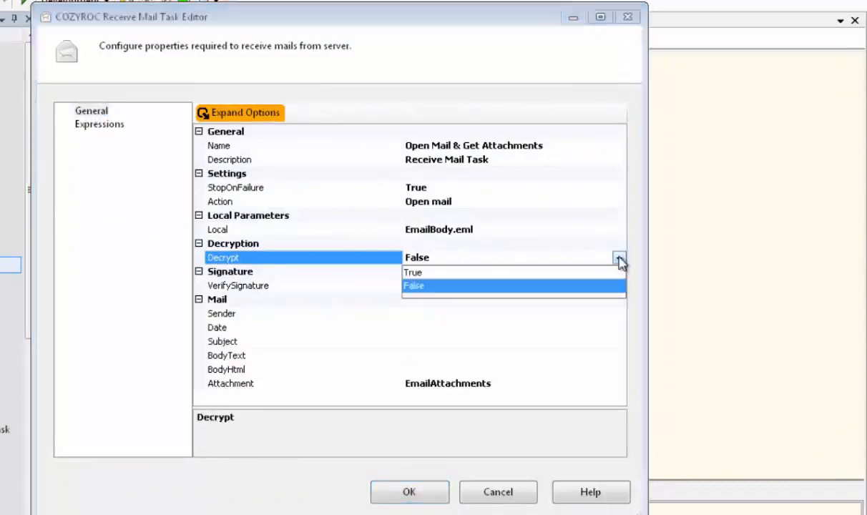
click(421, 275)
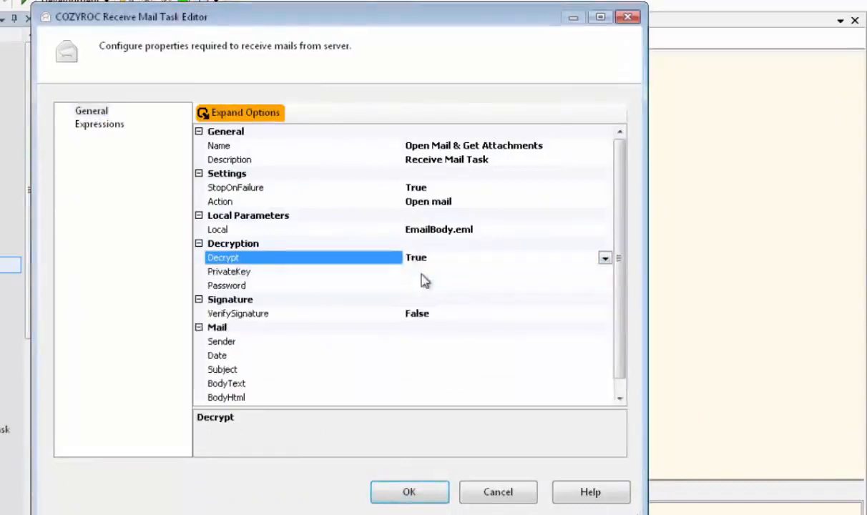
Step: Set PrivateKey to a new file connection for TC Internet Certification.p12 and enter the key password
click(424, 276)
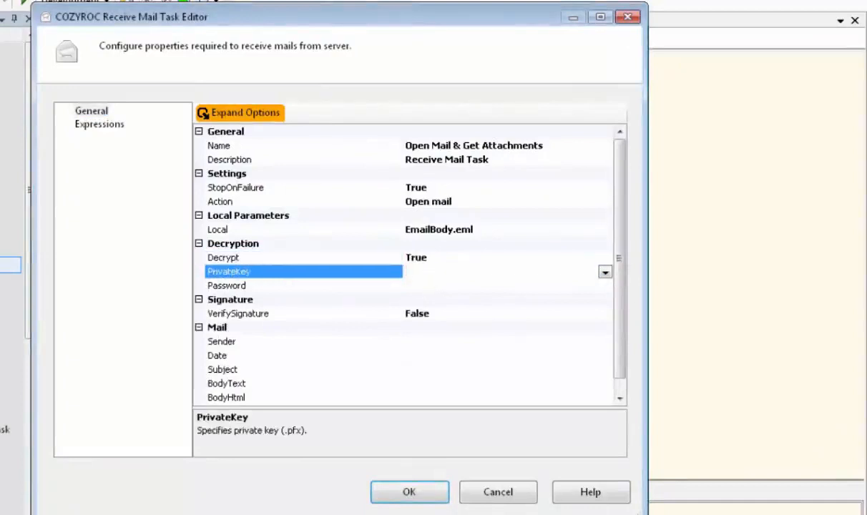
click(606, 273)
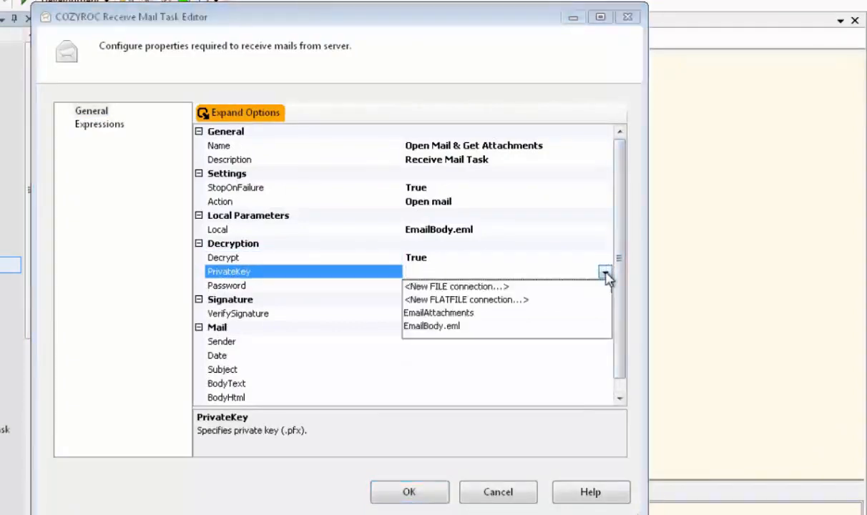
click(492, 289)
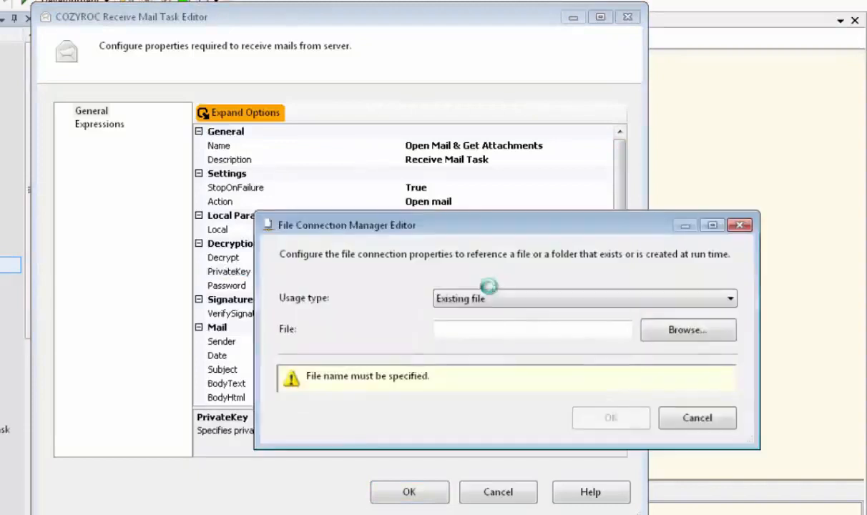
click(669, 330)
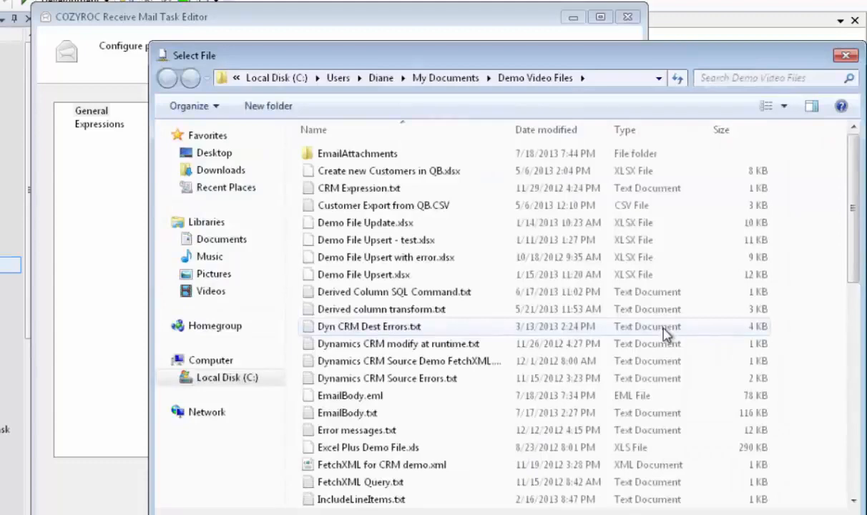
drag(858, 257, 862, 472)
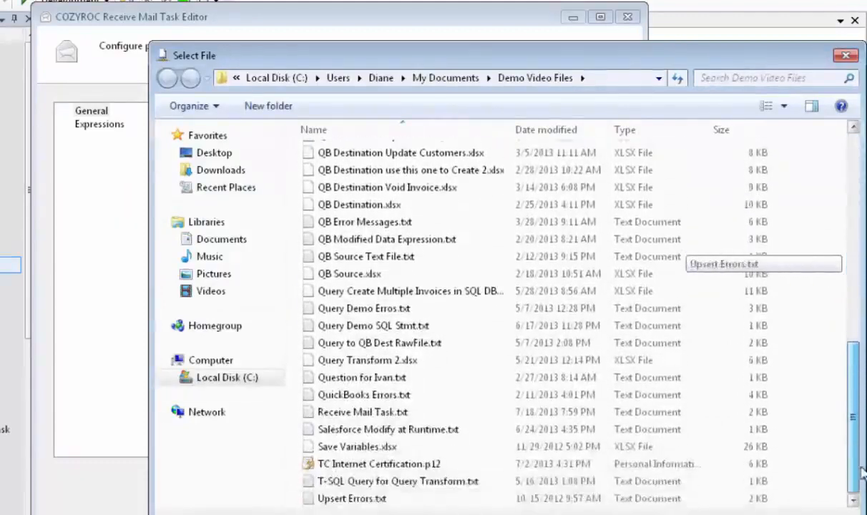
double_click(413, 466)
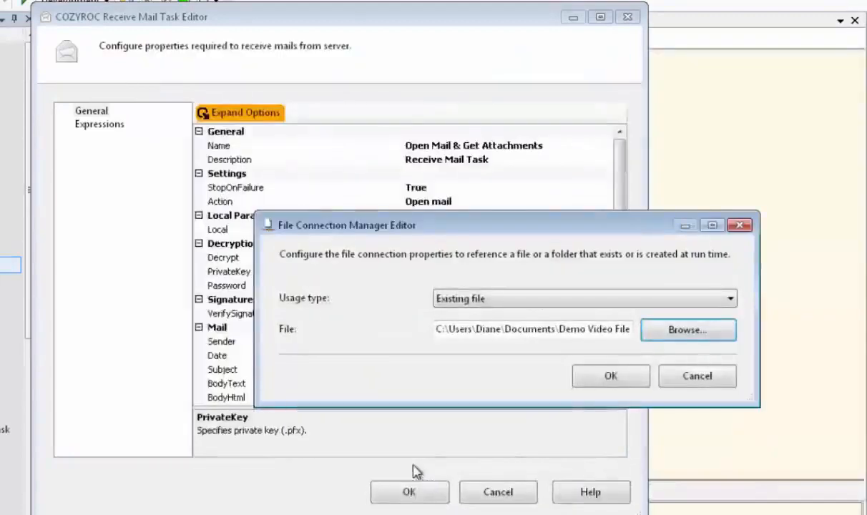
click(617, 378)
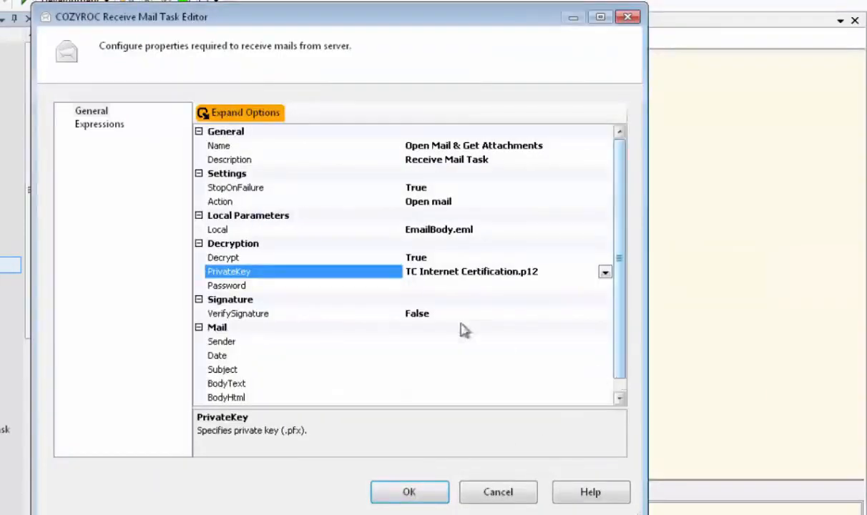
click(418, 285)
text(••)
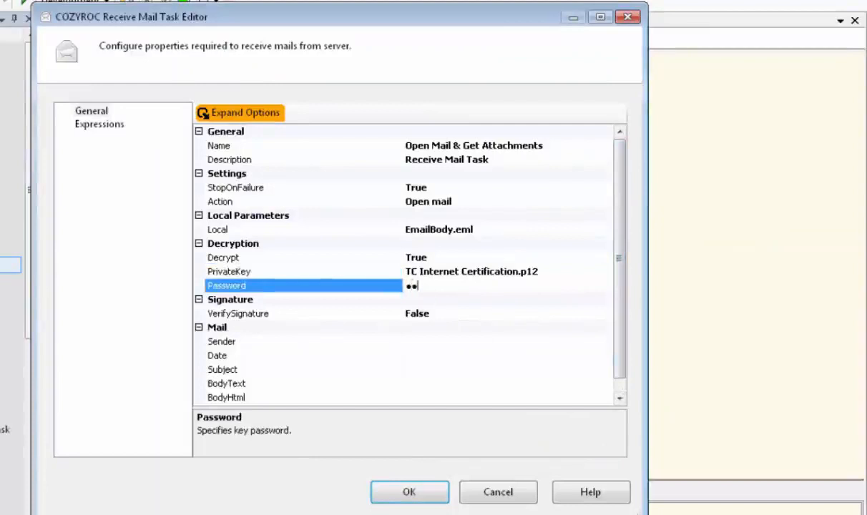
text(••••••)
Step: Add an Execute SQL Task below the Foreach Loop Container and link the loop to it
drag(620, 319, 621, 364)
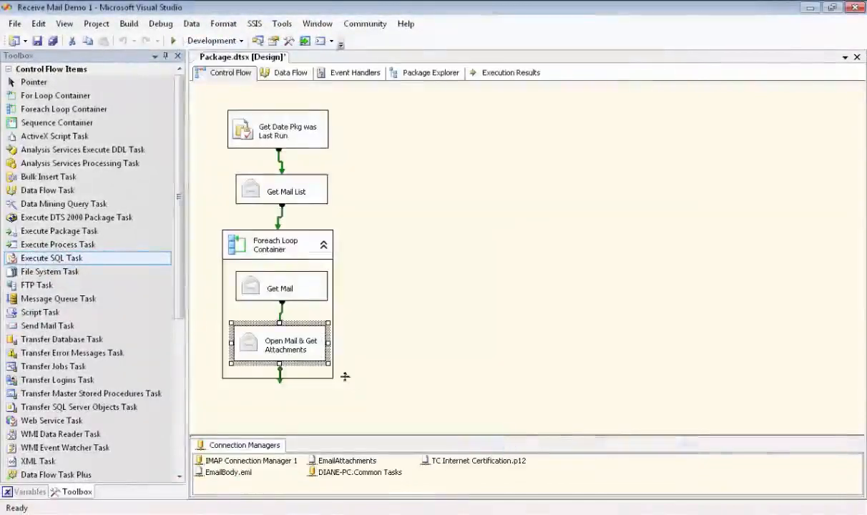
drag(167, 344, 235, 403)
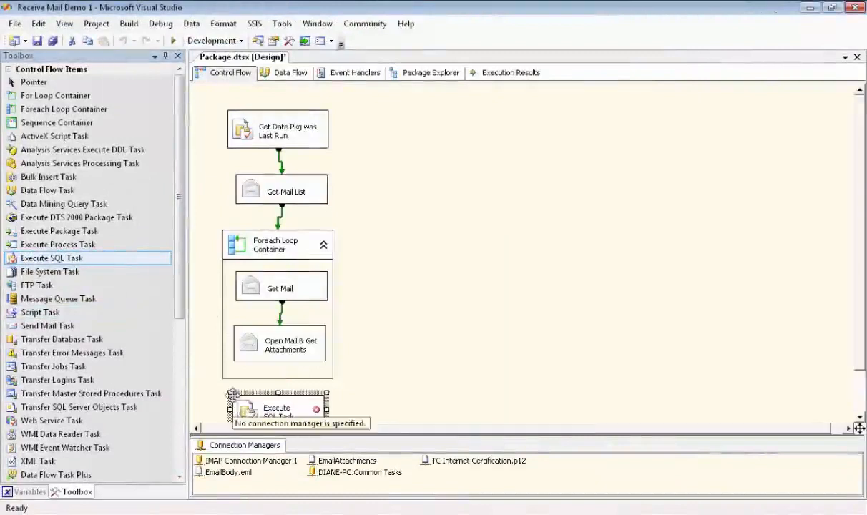
scroll(408, 345, down, 1)
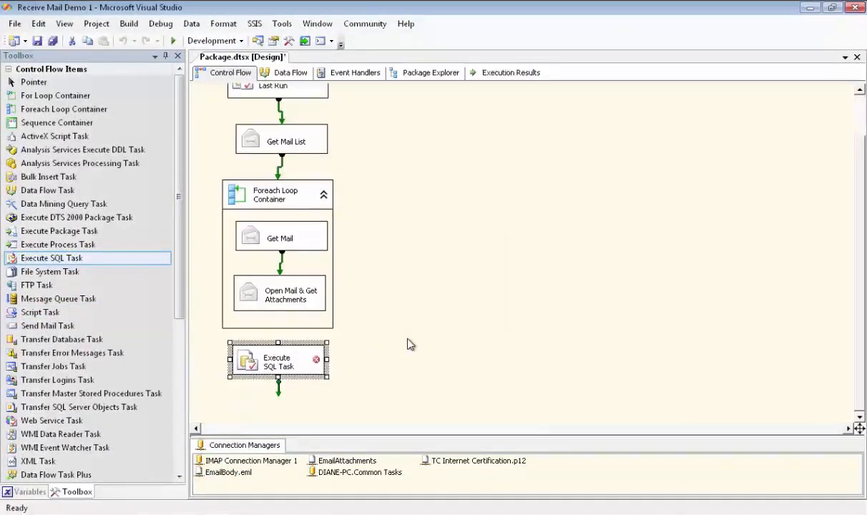
click(279, 322)
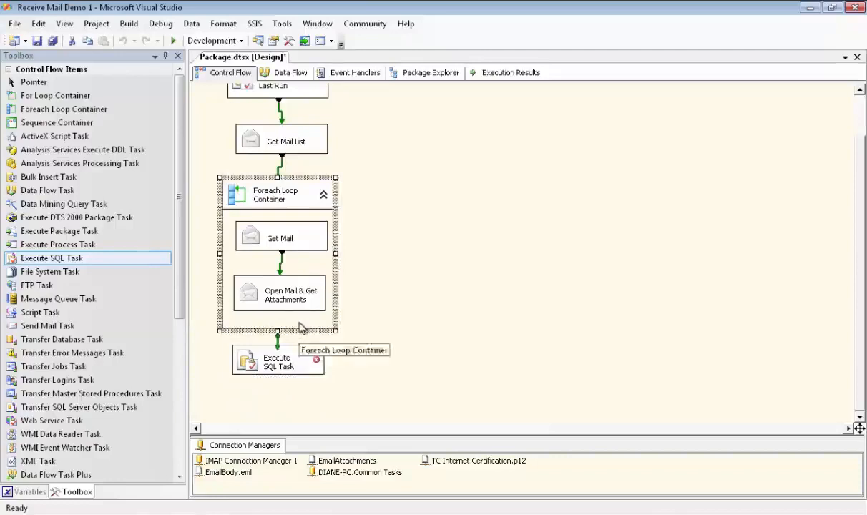
drag(278, 348, 279, 363)
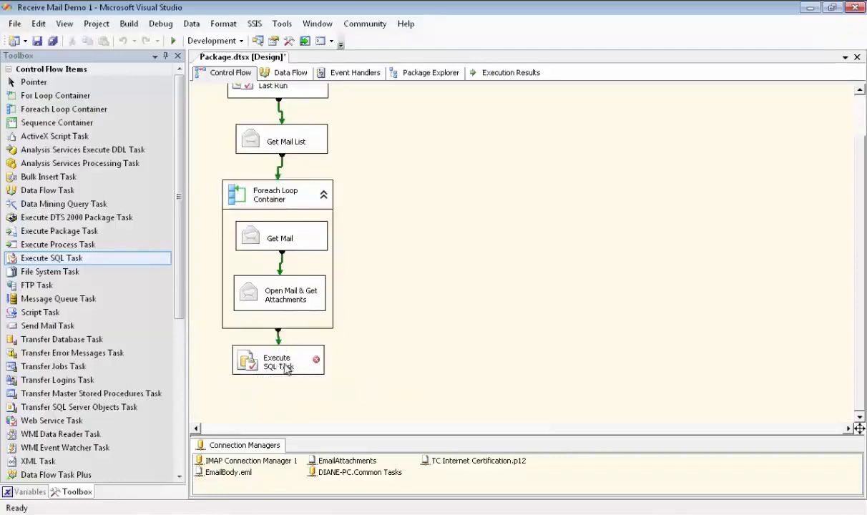
Step: Rename the new task Save Today's Date and widen its box
click(286, 368)
click(279, 363)
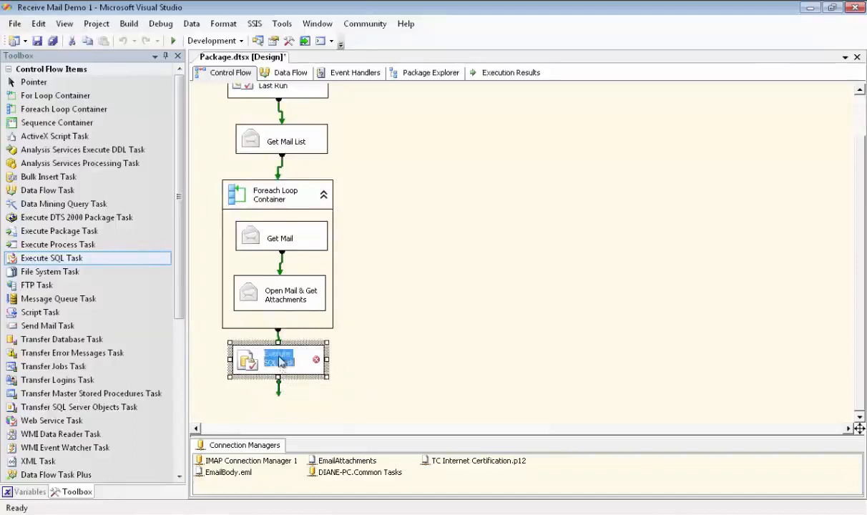
text(Save)
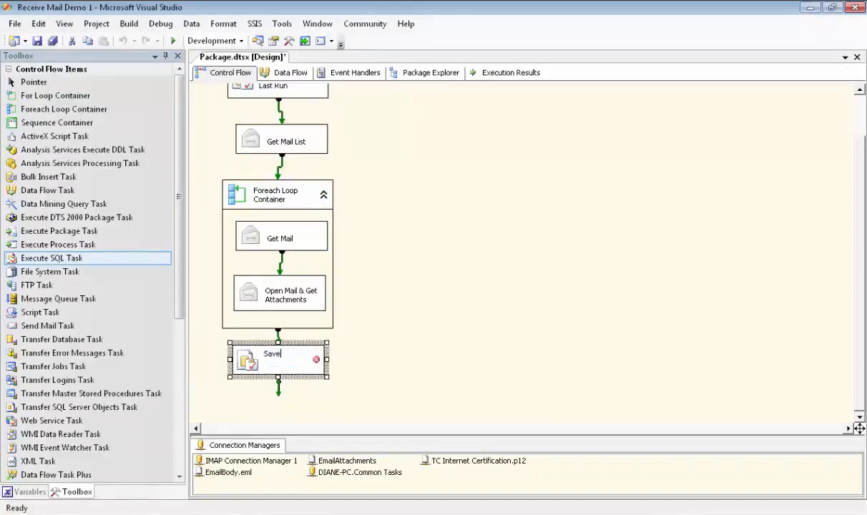
text( Today's Data)
key(Return)
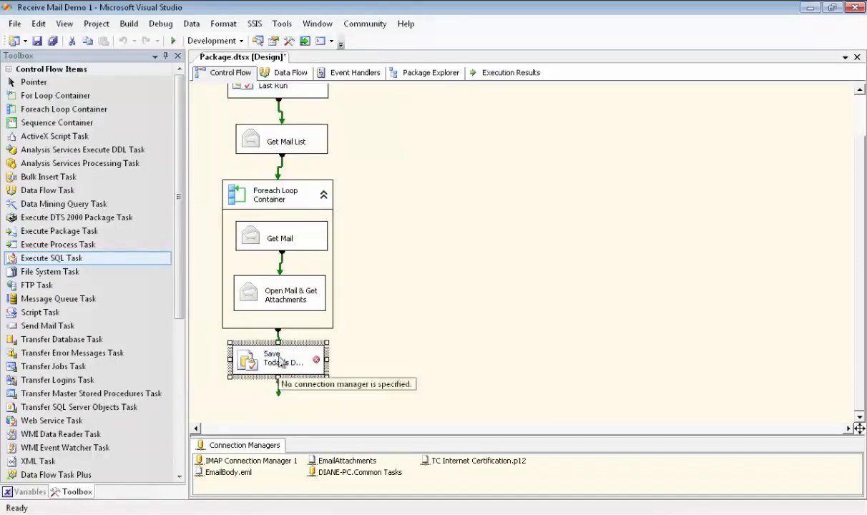
drag(327, 378, 331, 387)
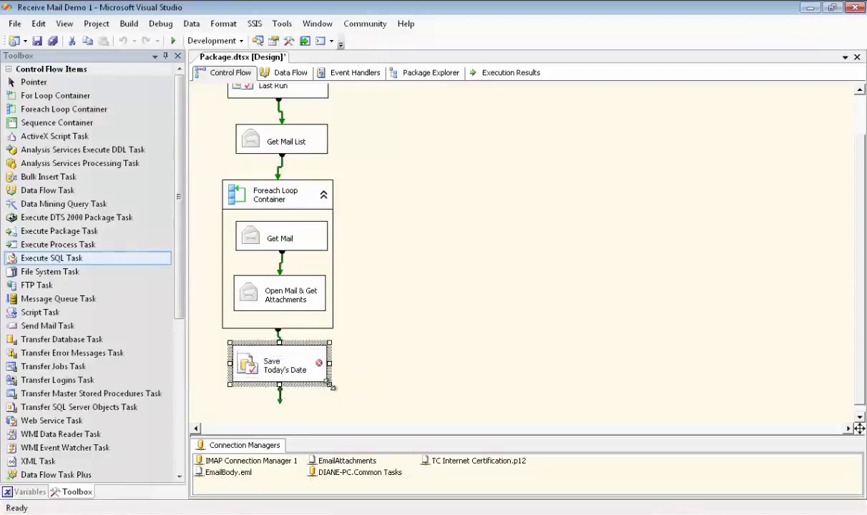
double_click(301, 378)
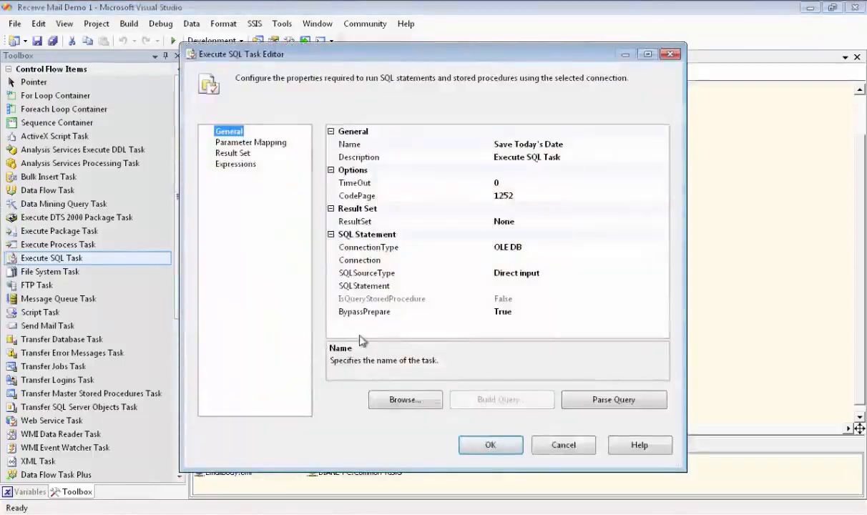
Step: Use the Common Tasks connection and paste the UPDATE query setting [dbo].[Remember Date] SavedDate to today
click(503, 261)
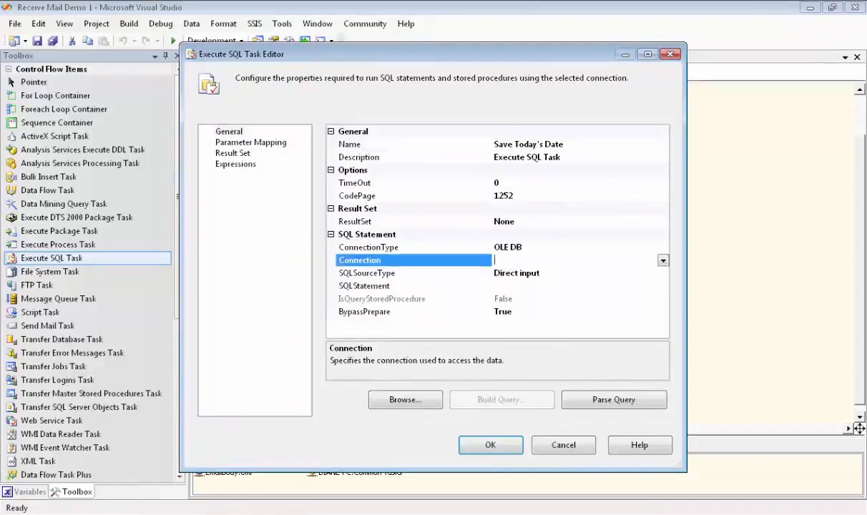
click(663, 261)
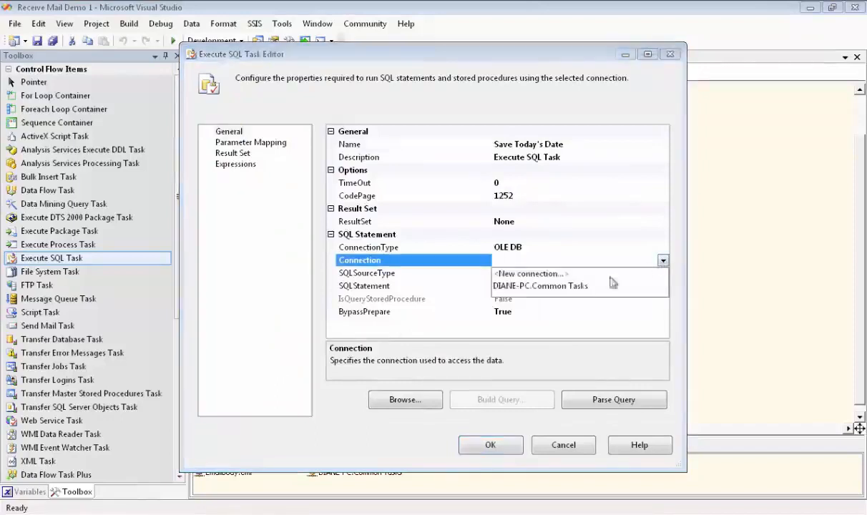
click(580, 289)
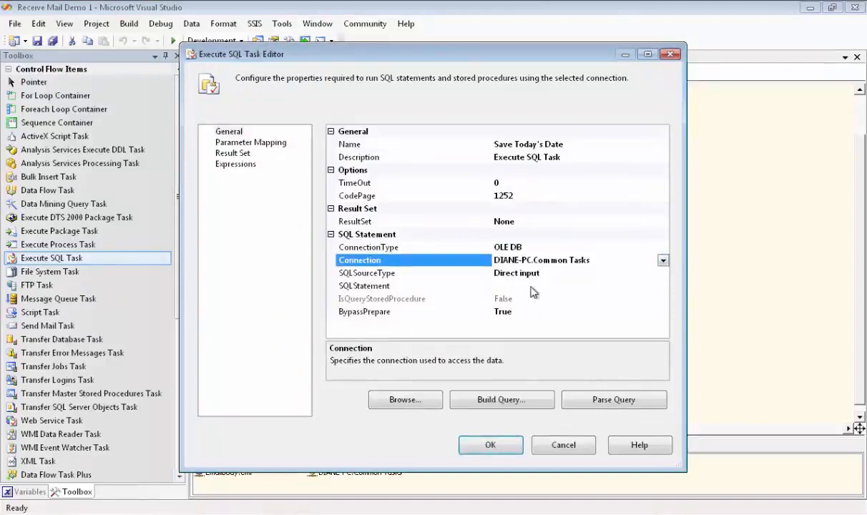
click(581, 286)
click(664, 286)
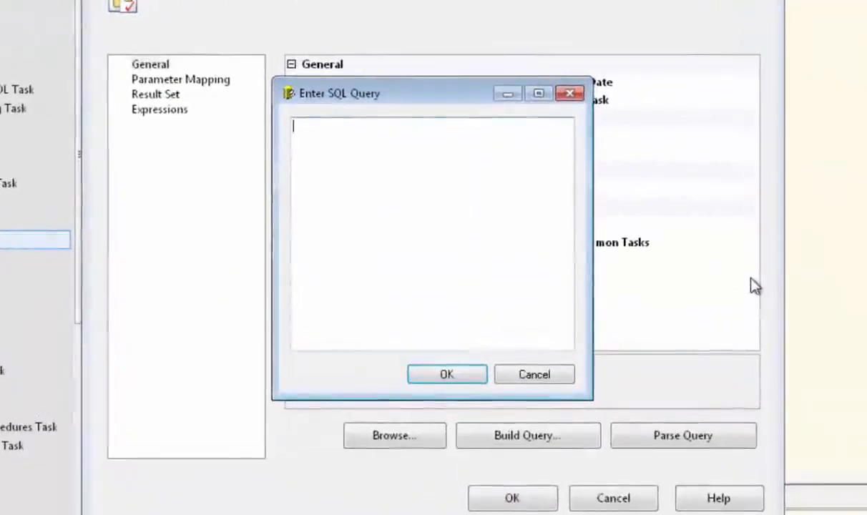
text(UPDATE [dbo].[Remember Date] set SavedDate=replace(convert(varchar, getdate(), 106), ' ', '-'))
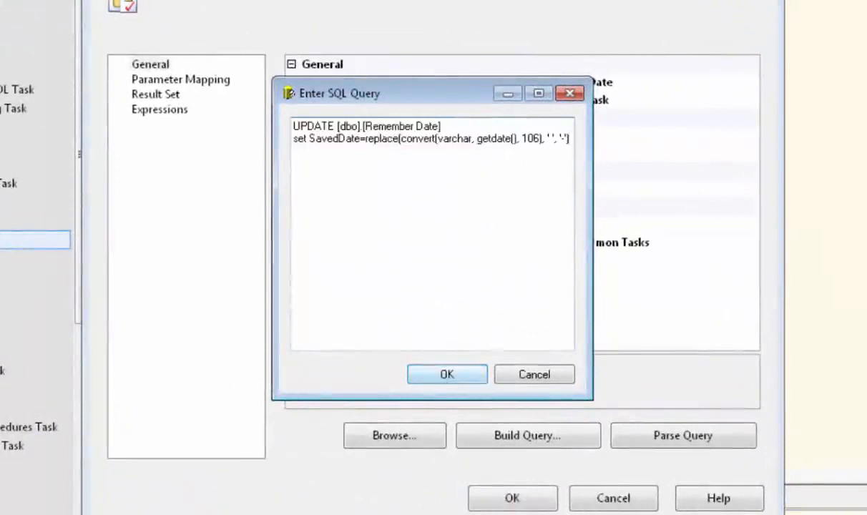
click(446, 376)
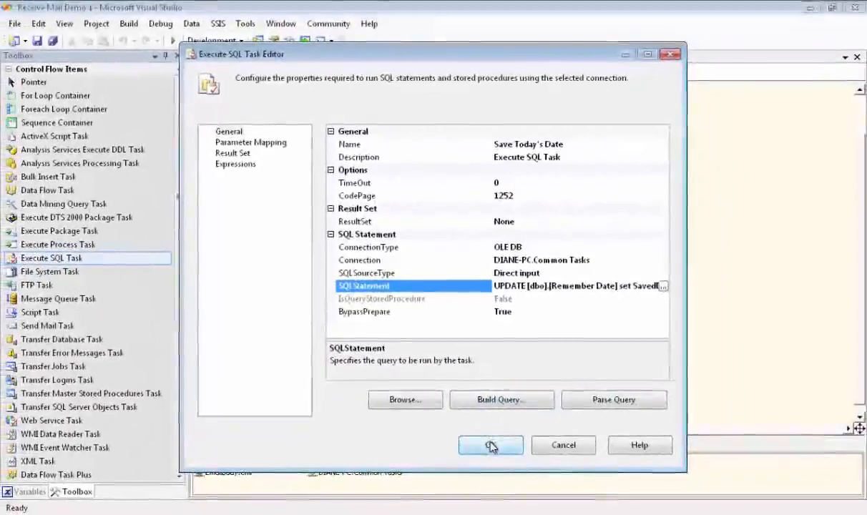
click(490, 446)
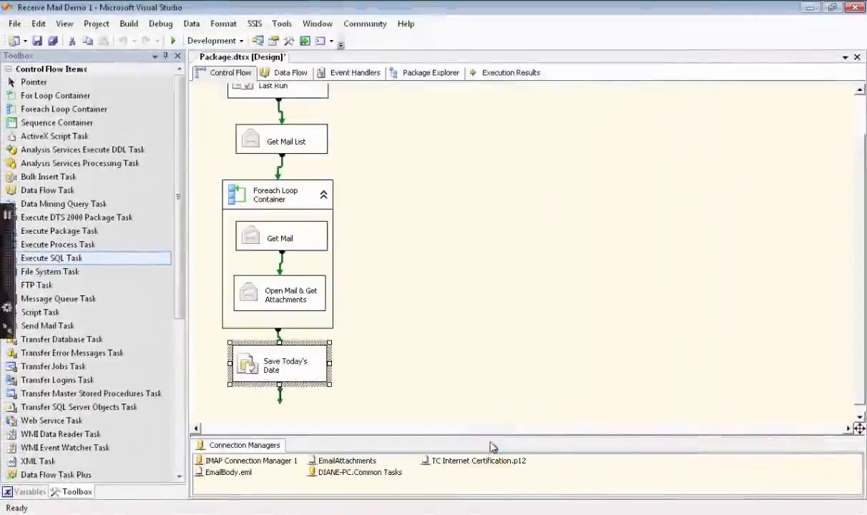
Step: Run the package, review Execution Results, and view Demo File 1–3.xlsx in EmailAttachments
click(175, 42)
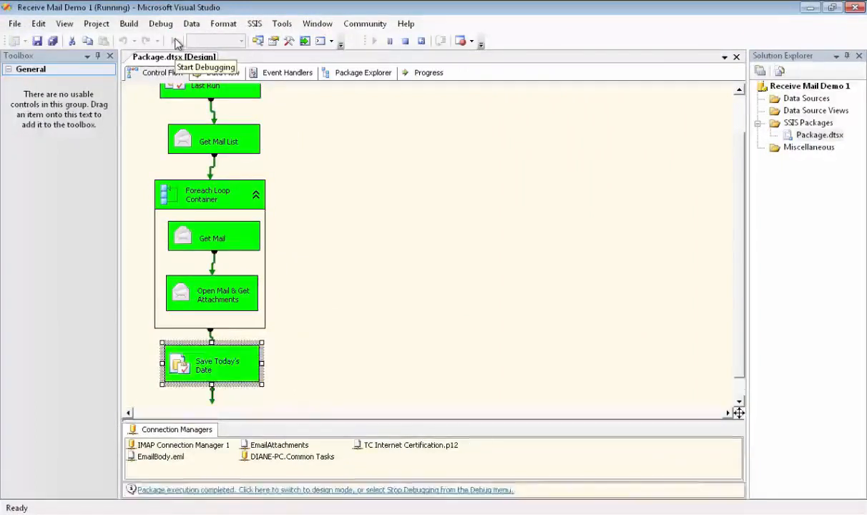
click(212, 490)
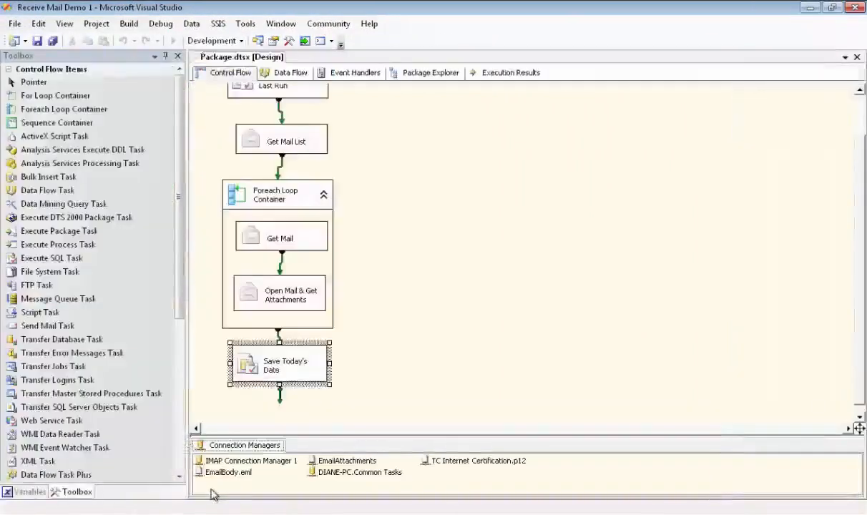
click(512, 74)
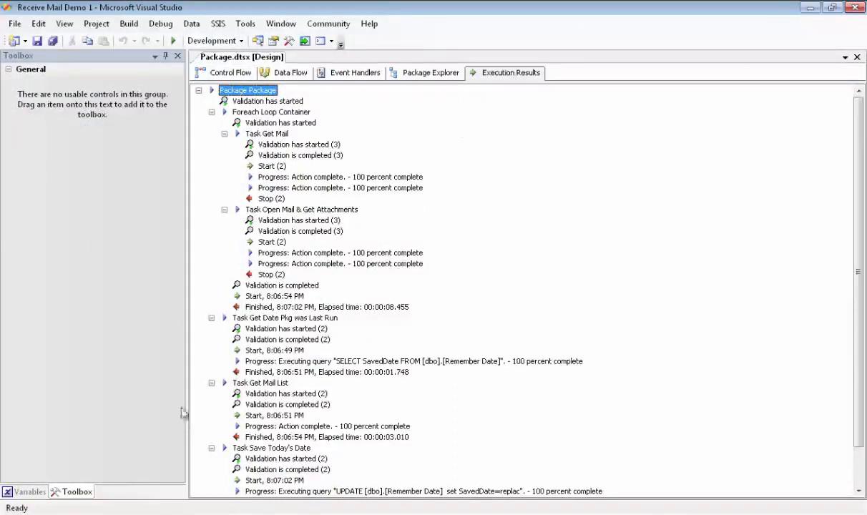
key(alt+Tab)
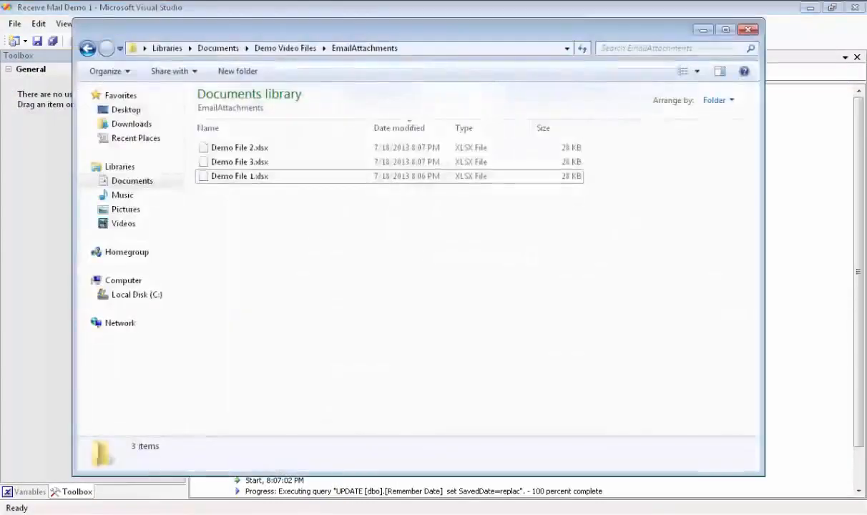